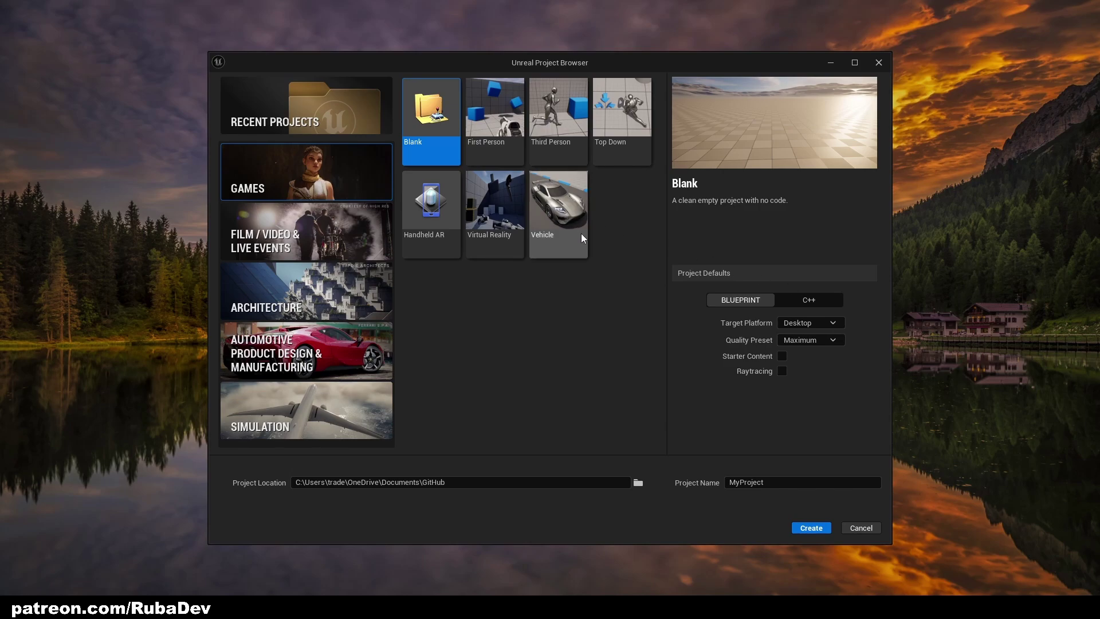
Keep the Maximum quality preset and rename the Blank Blueprint project from MyProject to Apocalypse
drag(569, 71, 550, 63)
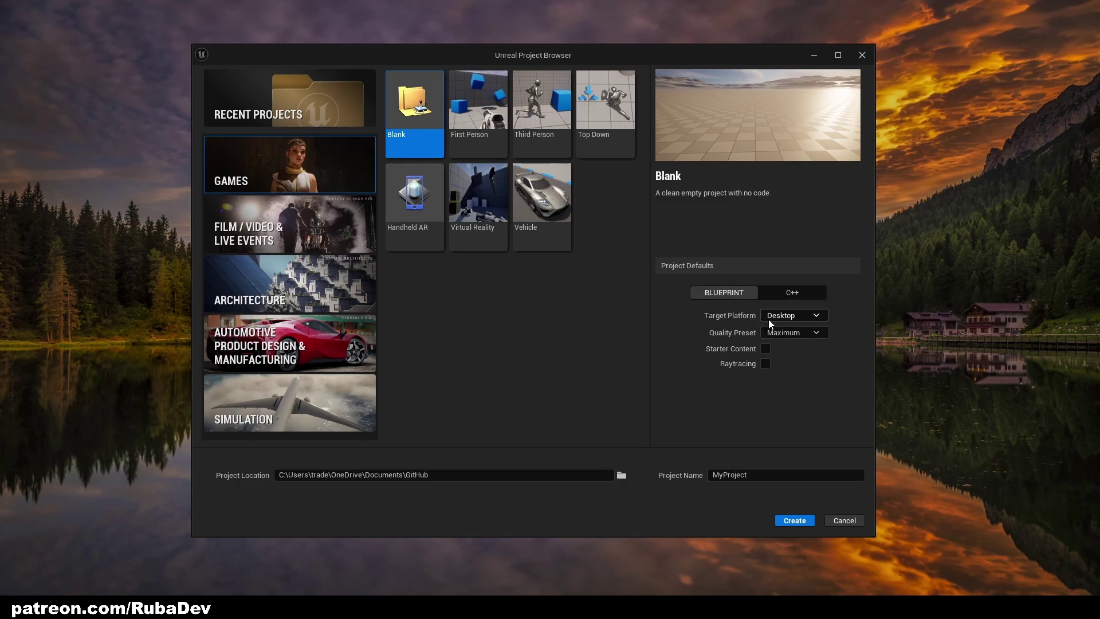
click(784, 332)
click(765, 342)
drag(757, 475, 693, 470)
key(BackSpace)
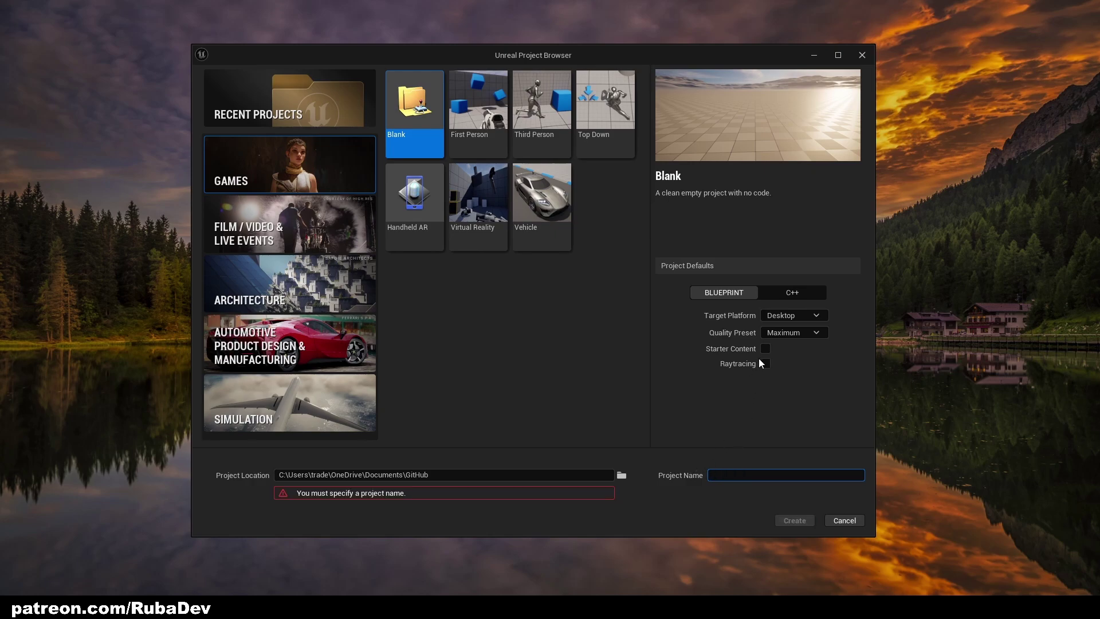
text(A)
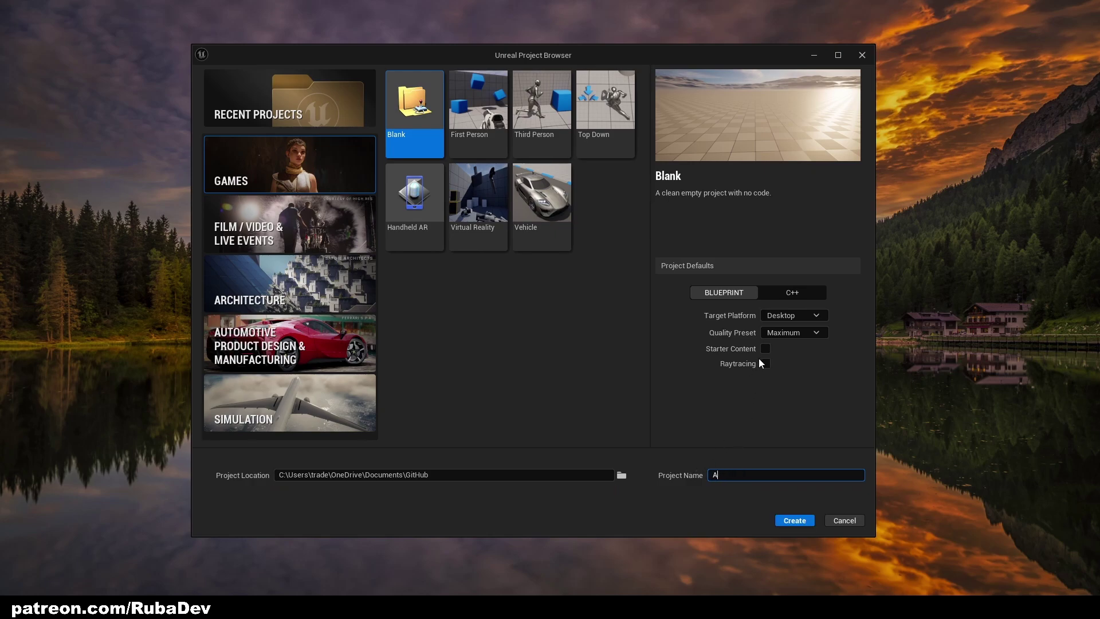
text(pocalypse)
Create the Apocalypse project, look around the default level, and test-play it briefly
click(794, 520)
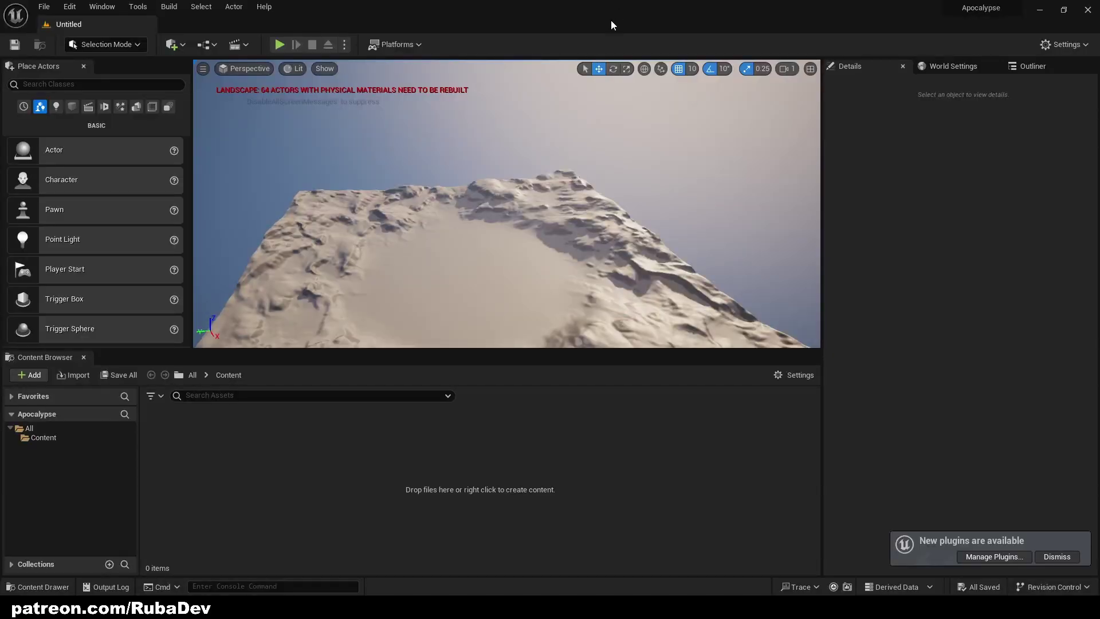
right_drag(481, 255, 460, 245)
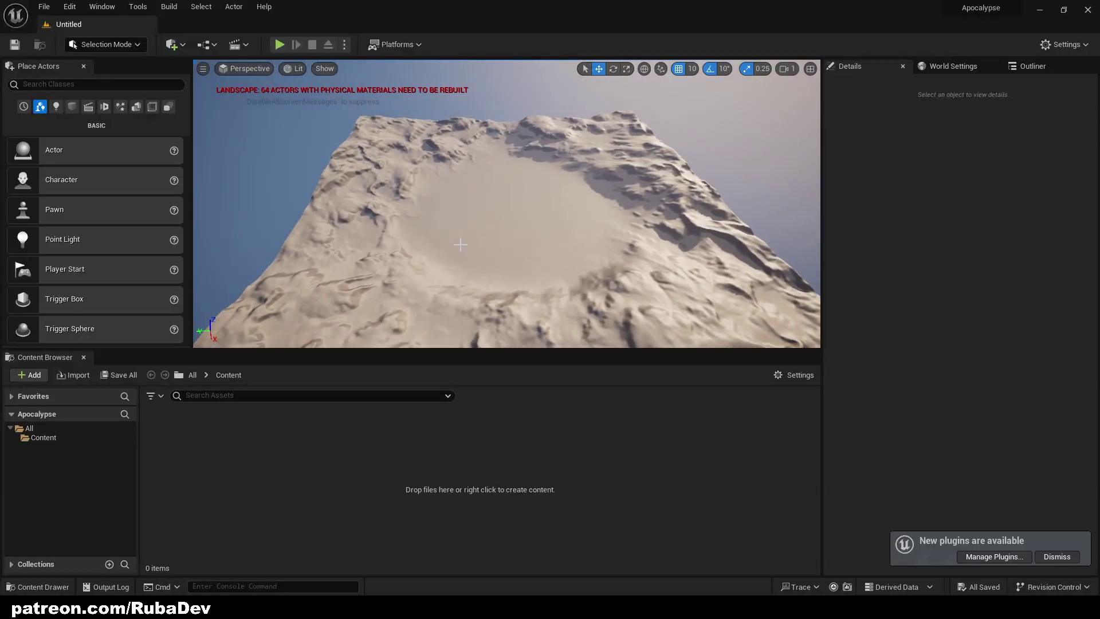
right_drag(515, 166, 505, 184)
click(279, 44)
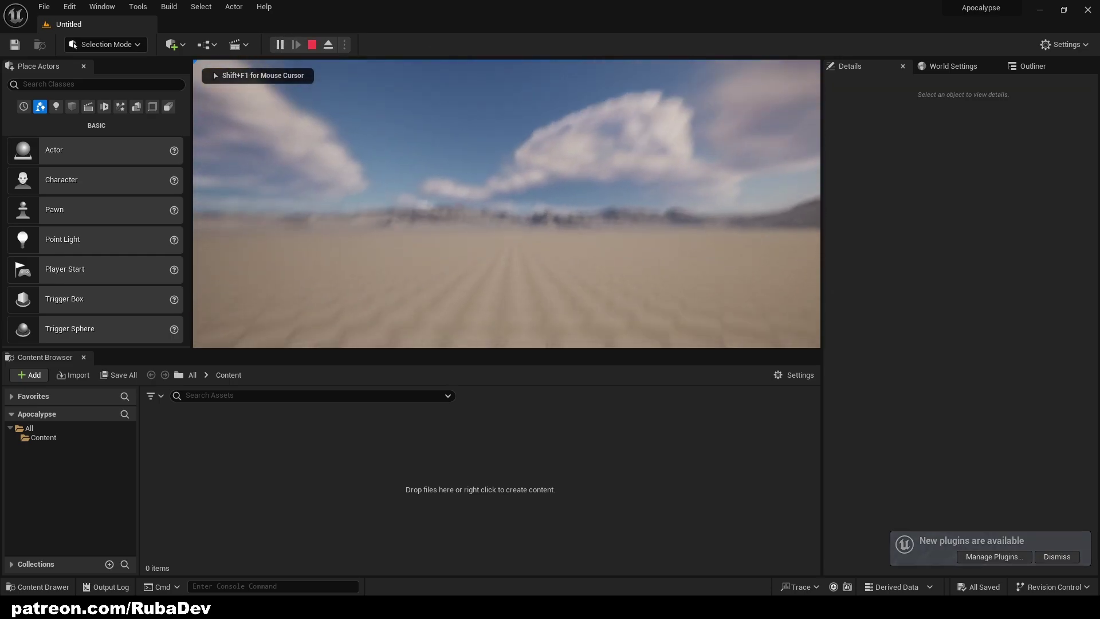
key(Escape)
right_drag(395, 283, 396, 298)
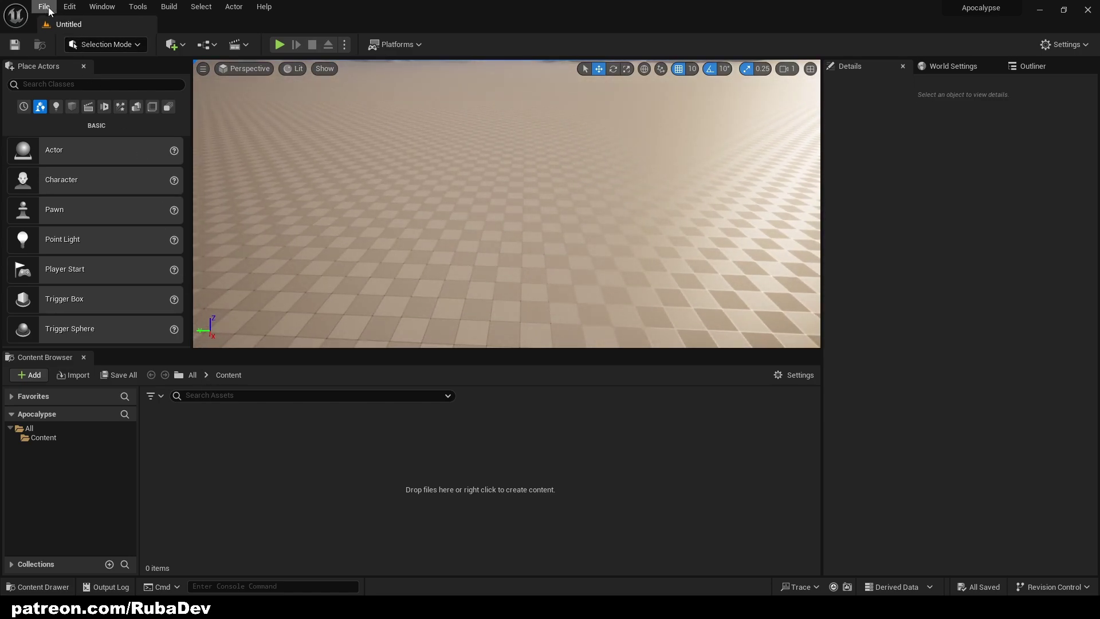
Create a new level from the Basic template
click(45, 7)
mouse_move(69, 6)
click(80, 37)
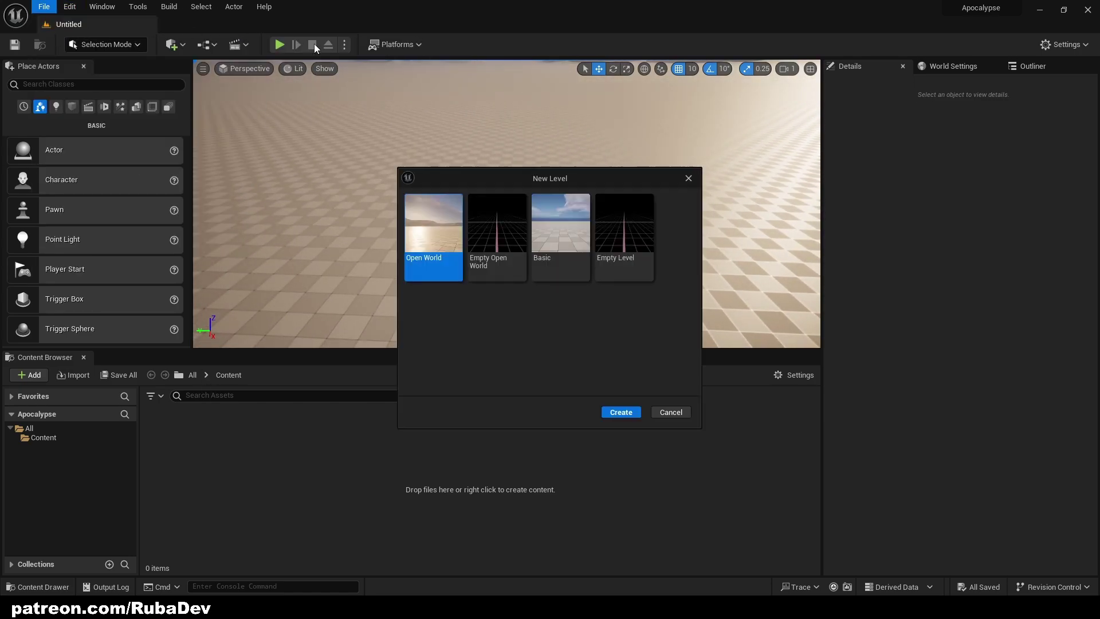
click(548, 226)
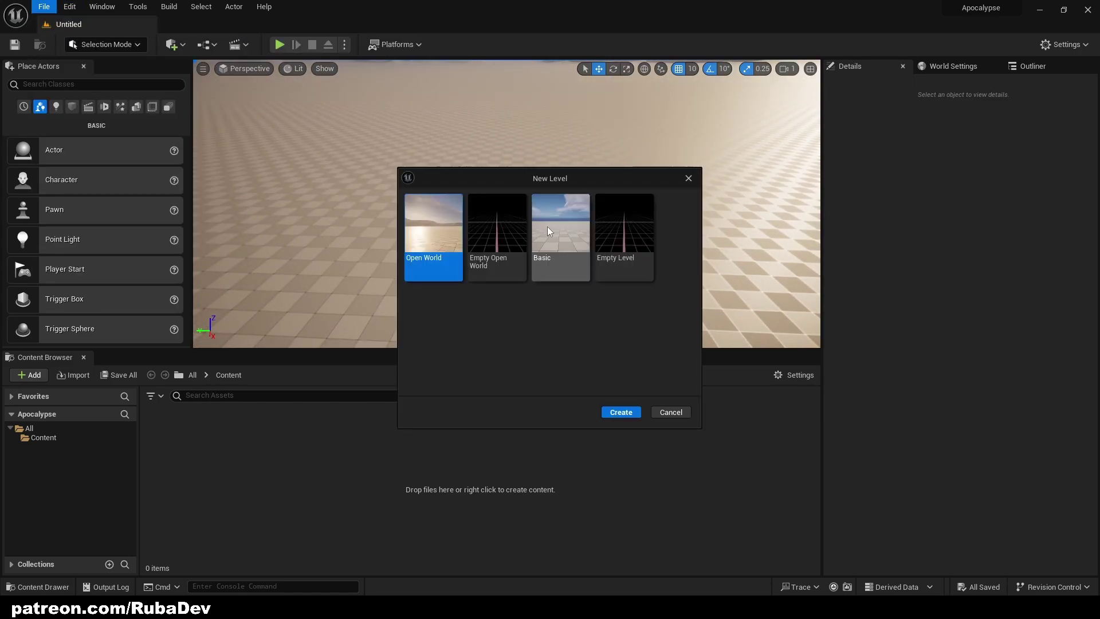
click(623, 412)
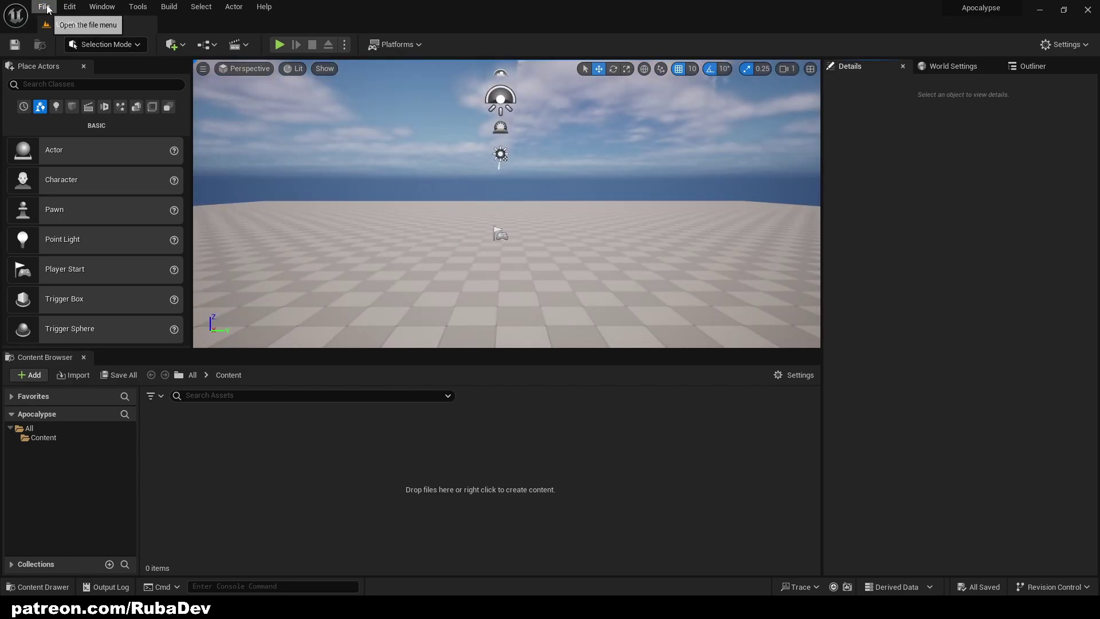
Save the current level as Test
click(44, 7)
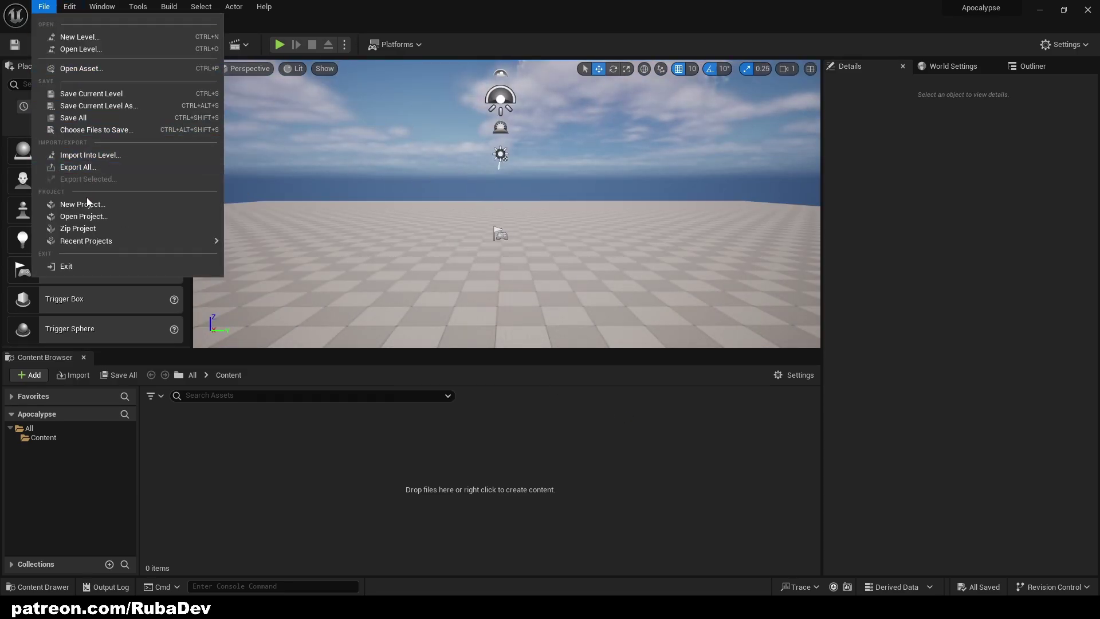
click(79, 107)
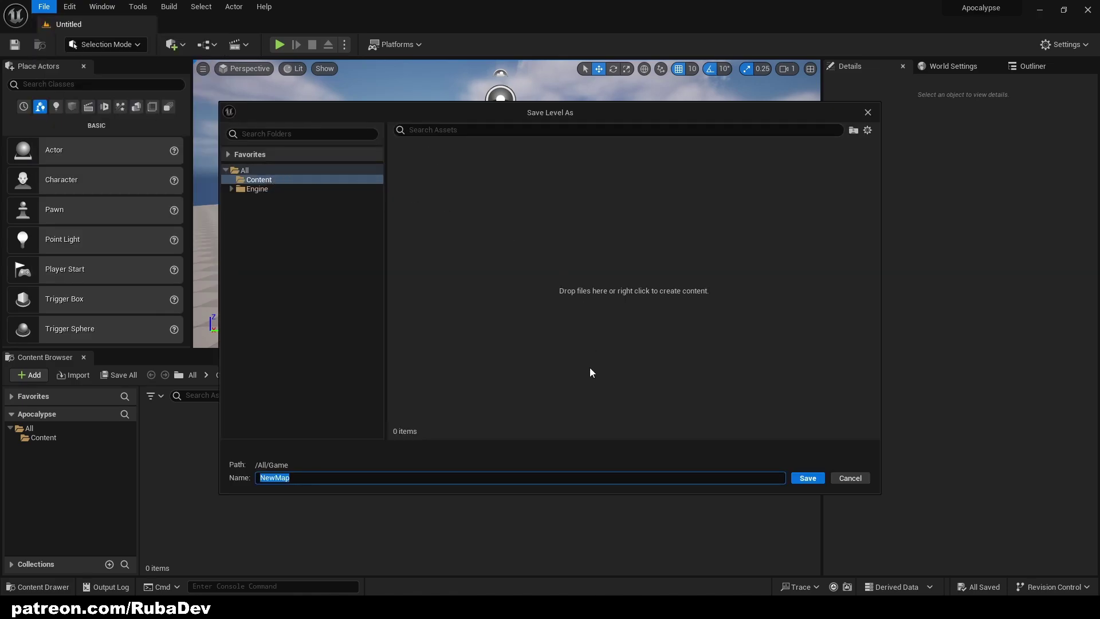
text(Test)
click(805, 478)
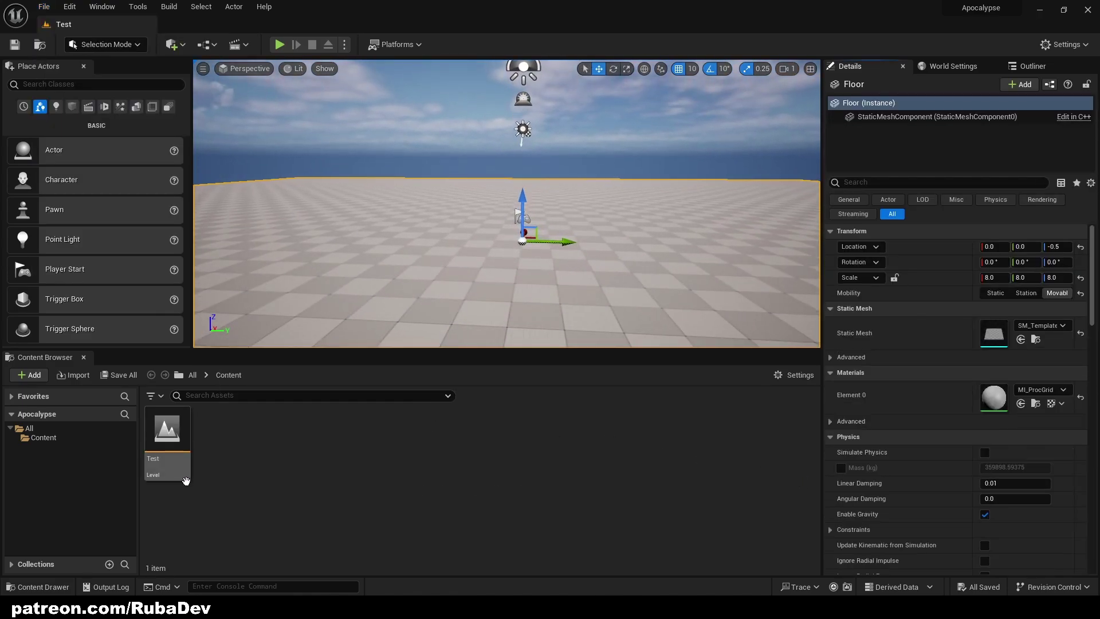
Create a Maps folder in Content and move the Test level into it
right_click(211, 438)
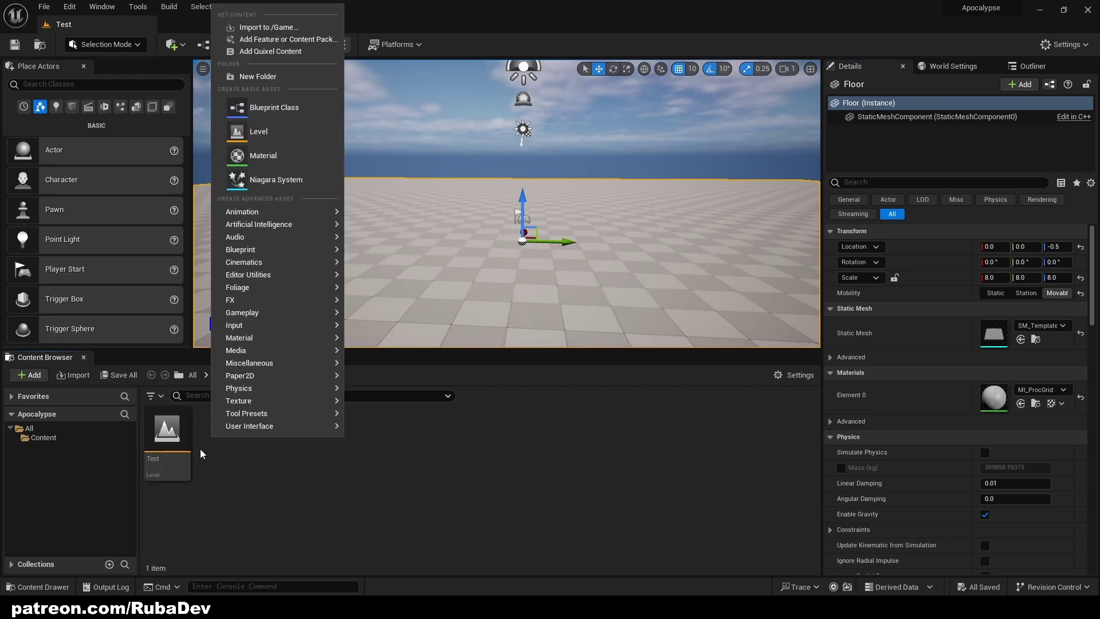
click(281, 75)
text(Maps)
key(Return)
drag(213, 447, 162, 439)
click(172, 453)
click(617, 335)
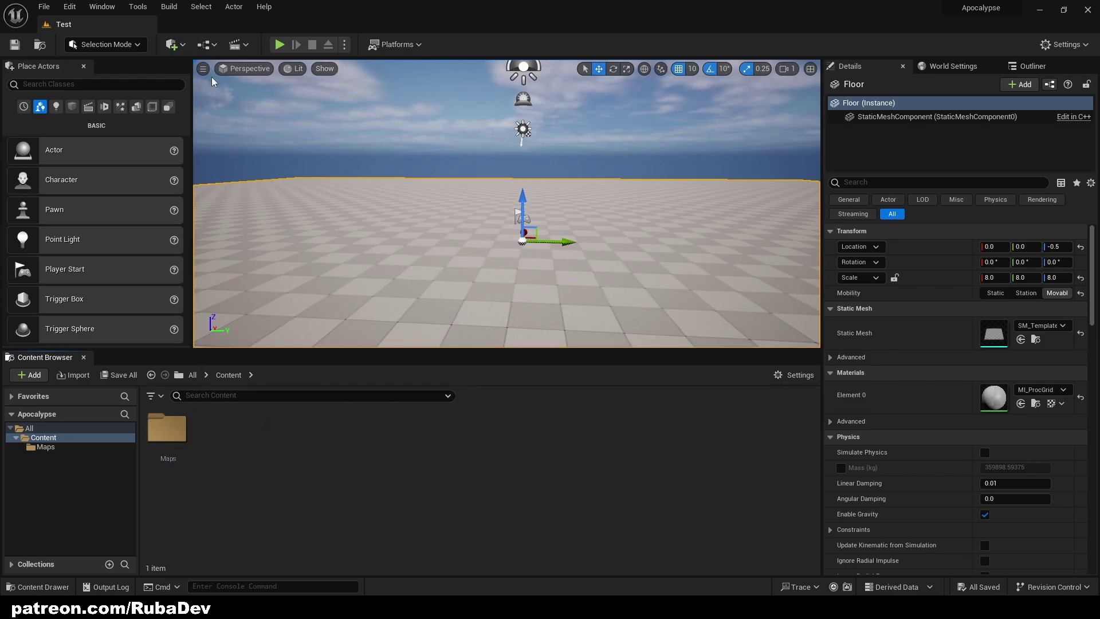
In Project Settings > Maps & Modes, set Editor Startup Map and Game Default Map to Test
click(69, 6)
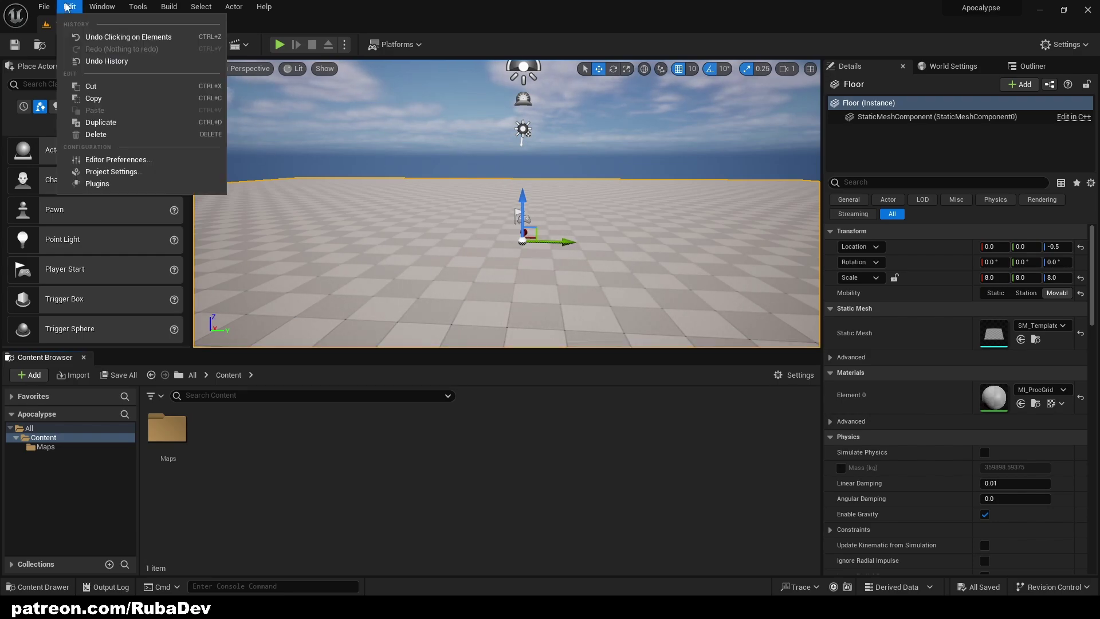
click(109, 172)
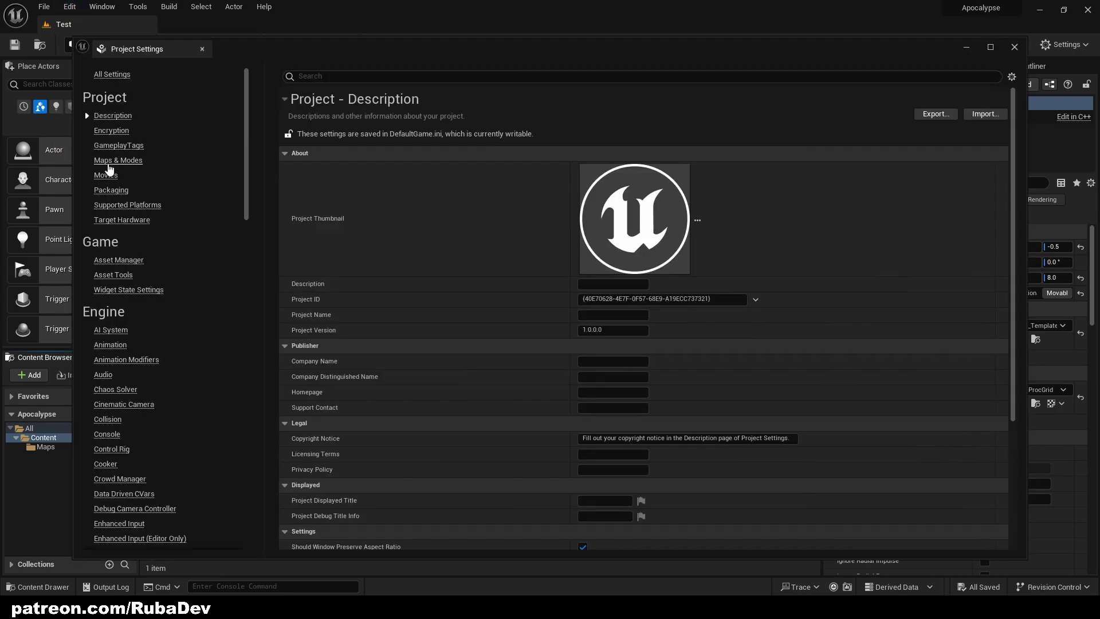
click(118, 161)
click(665, 232)
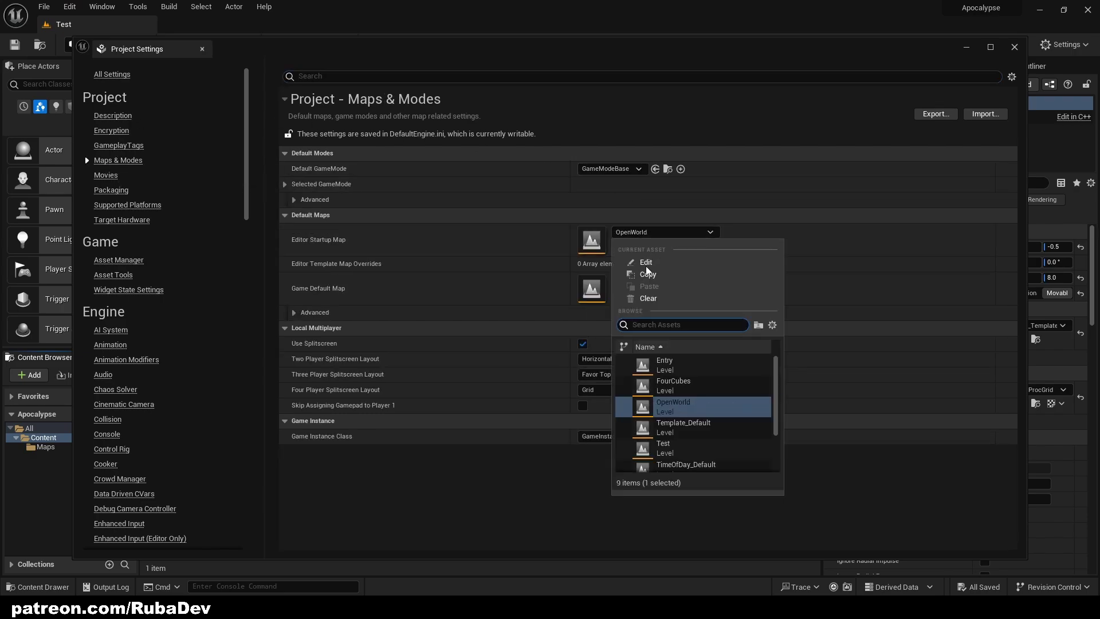
click(683, 425)
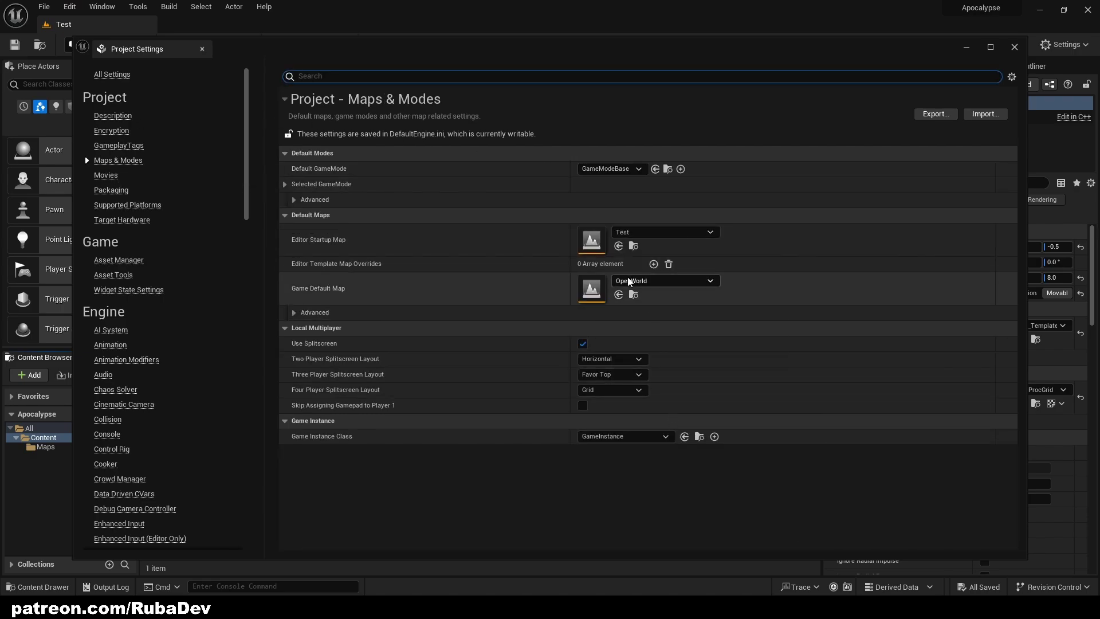
click(665, 281)
click(665, 496)
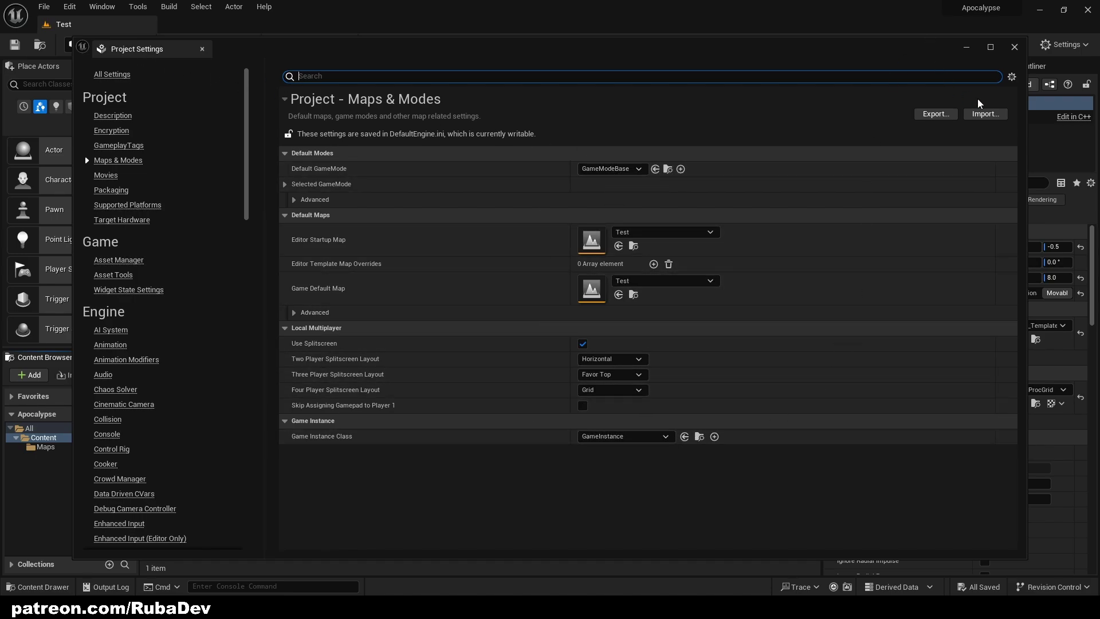
Close Project Settings and create a new folder named Core in Content
click(1012, 48)
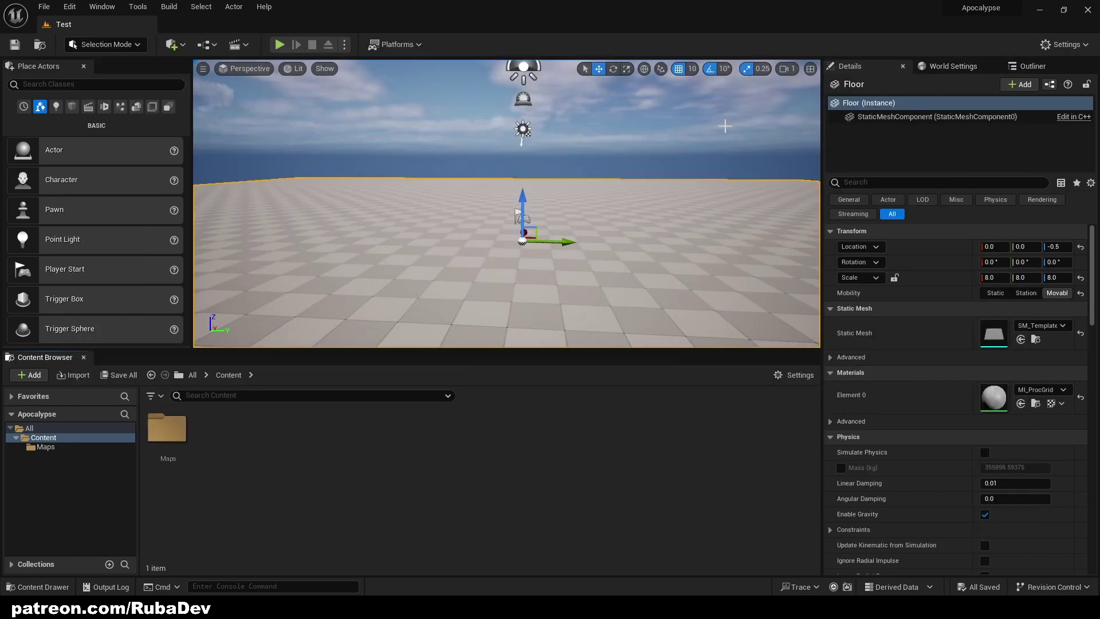
right_click(226, 444)
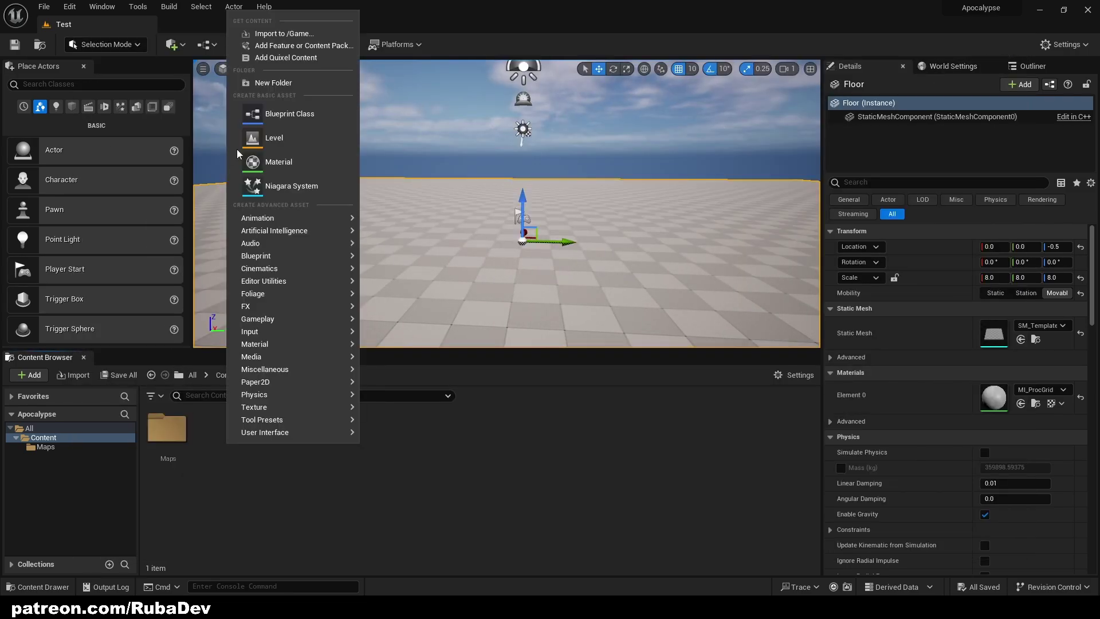
click(277, 83)
text(Core)
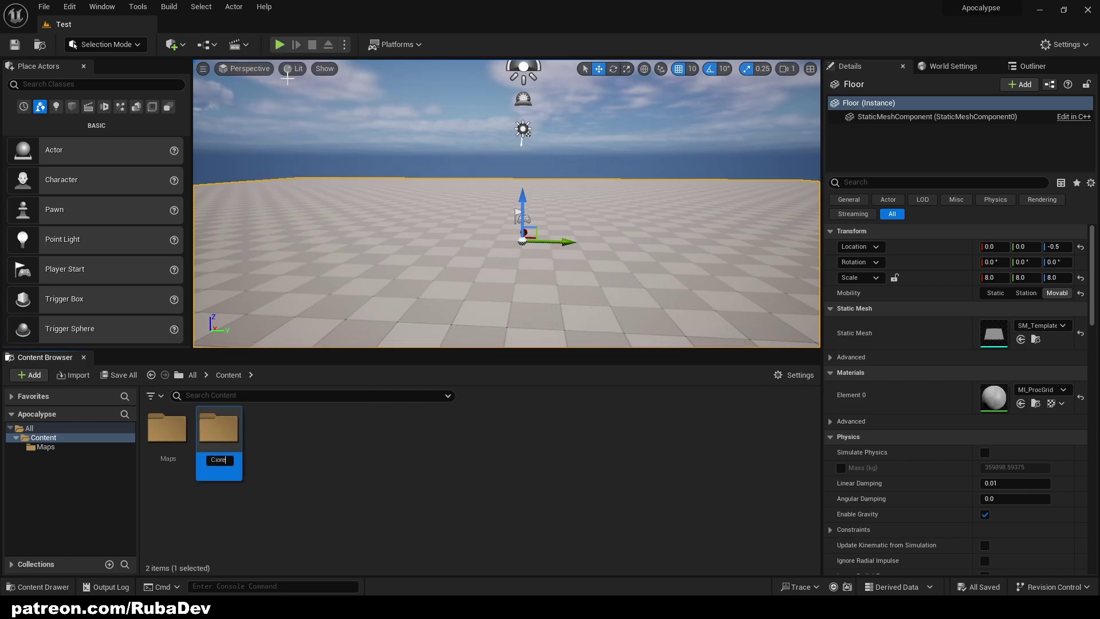
key(Return)
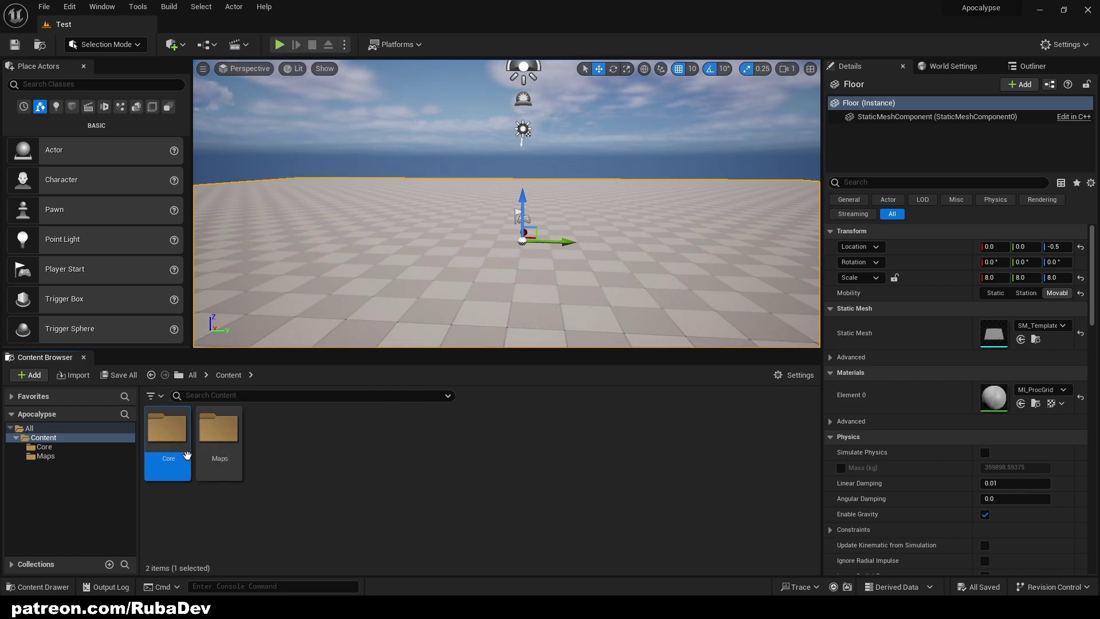
Set the Core folder's colour to red
right_click(174, 458)
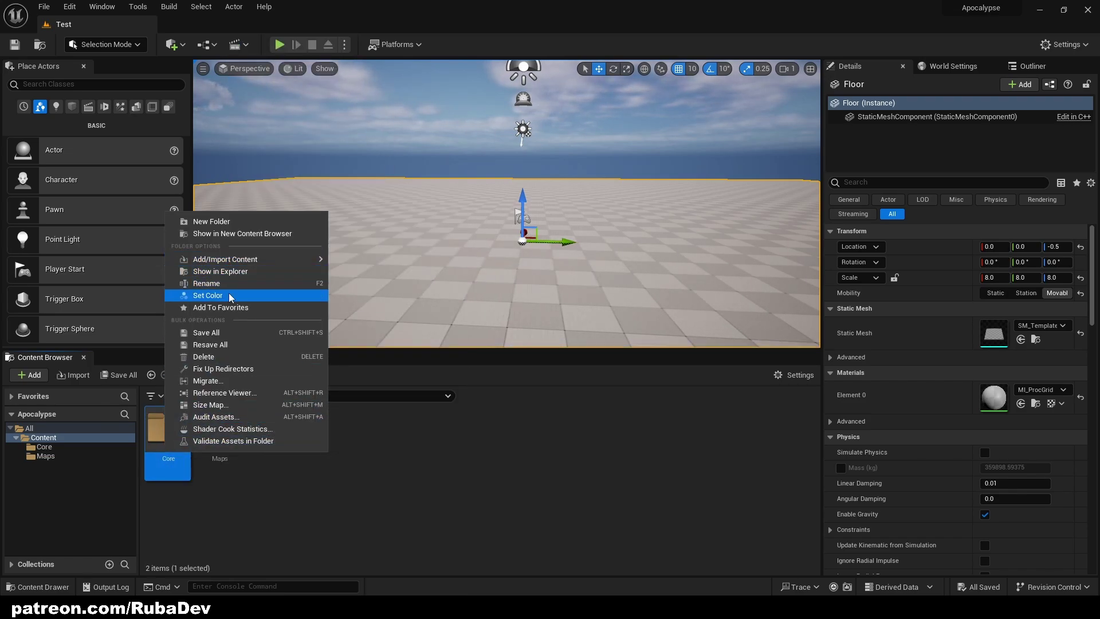
click(228, 293)
drag(343, 394, 392, 334)
click(393, 577)
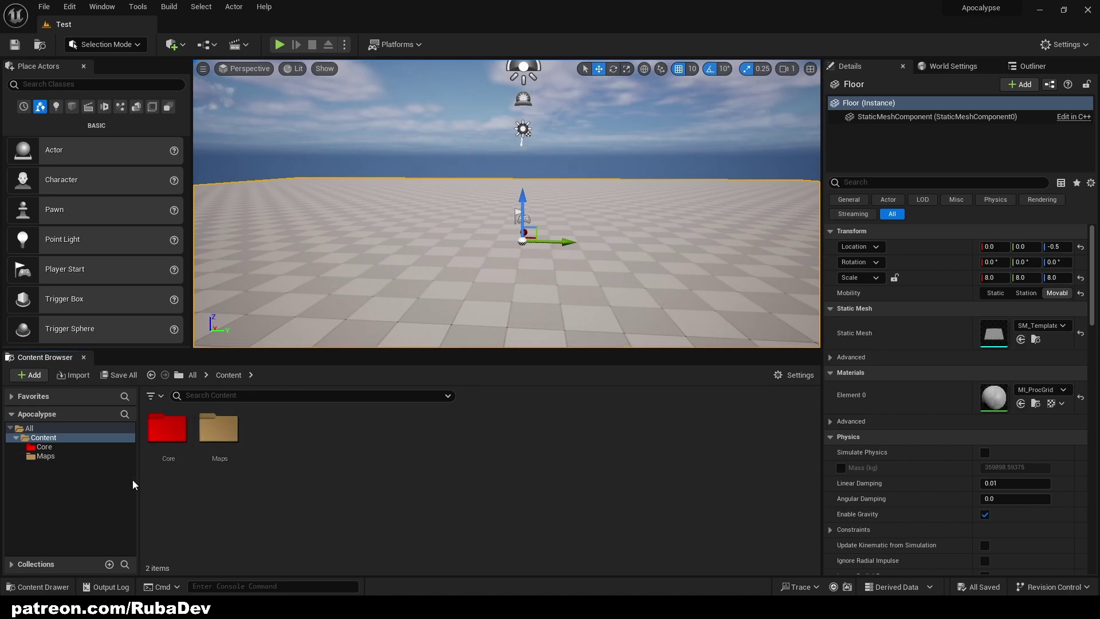
Inside the Core folder, create a new Blueprint class based on Character
click(158, 436)
double_click(159, 437)
right_click(270, 461)
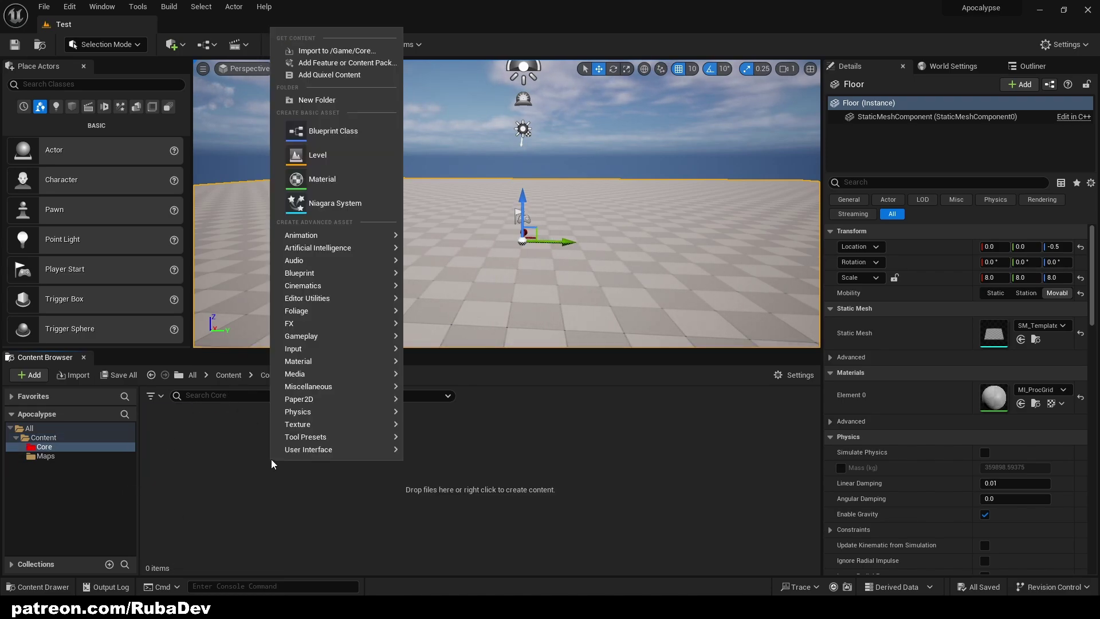
click(328, 136)
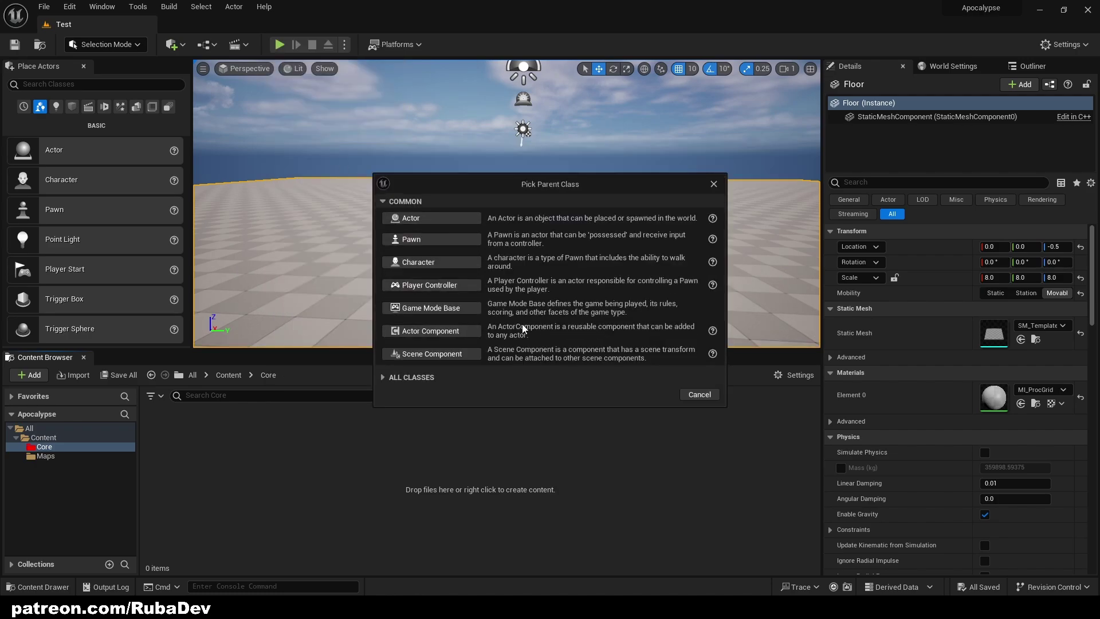
click(405, 262)
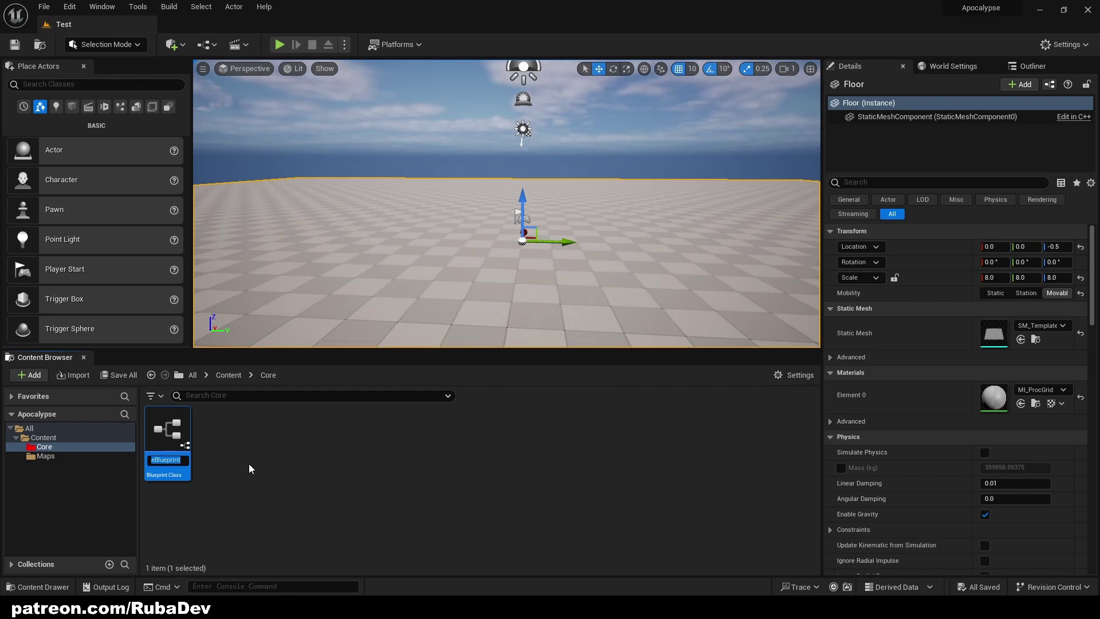
Name the Character Blueprint APO_PlayerCharacter
key(BackSpace)
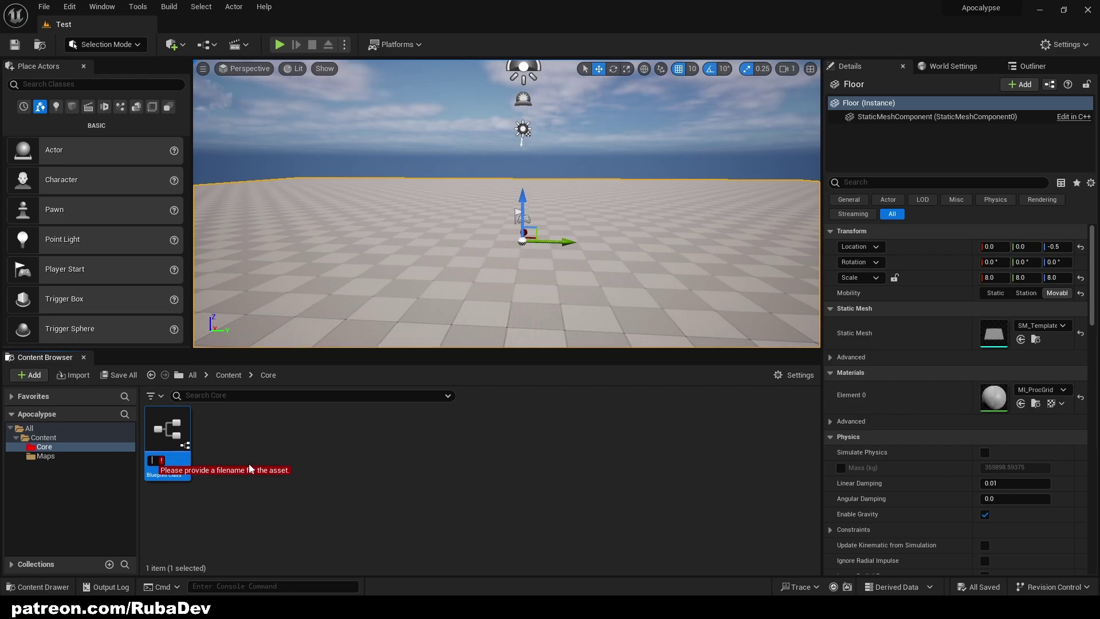
text(Apo)
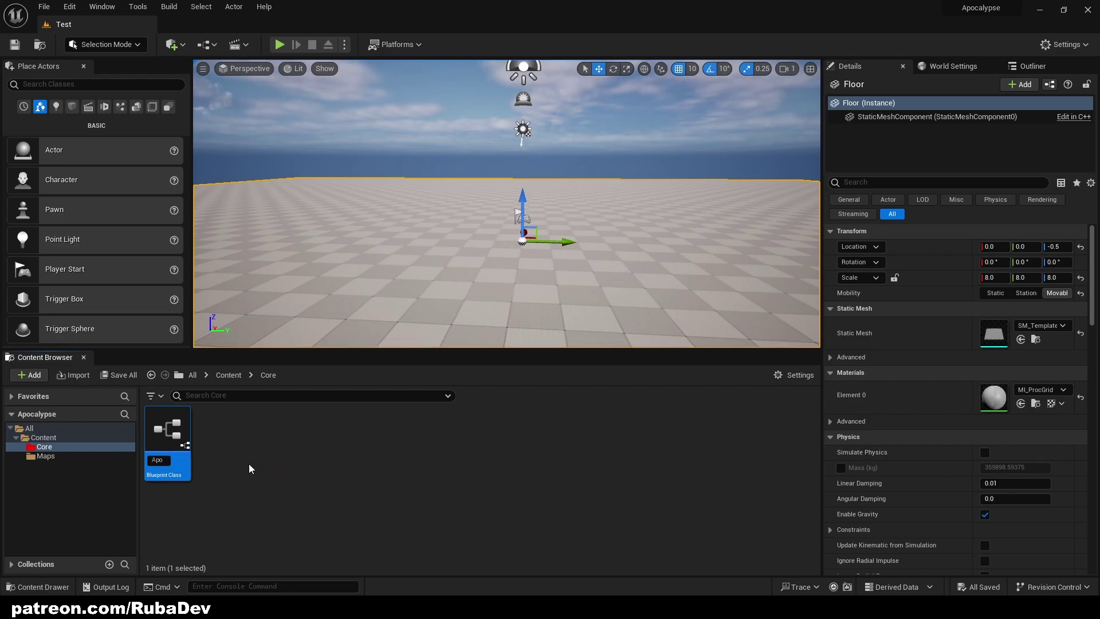
text(calypse)
key(BackSpace)
key(BackSpace)
key(BackSpace)
key(BackSpace)
key(BackSpace)
key(BackSpace)
key(BackSpace)
key(BackSpace)
key(BackSpace)
key(BackSpace)
text(APO)
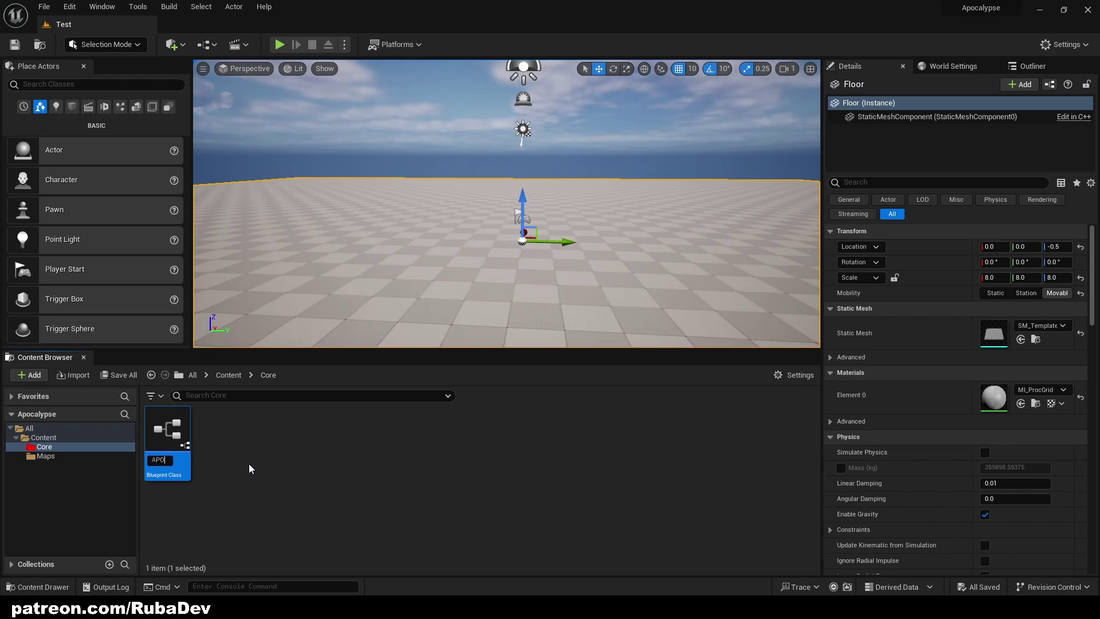
text(_PlayerCharacter)
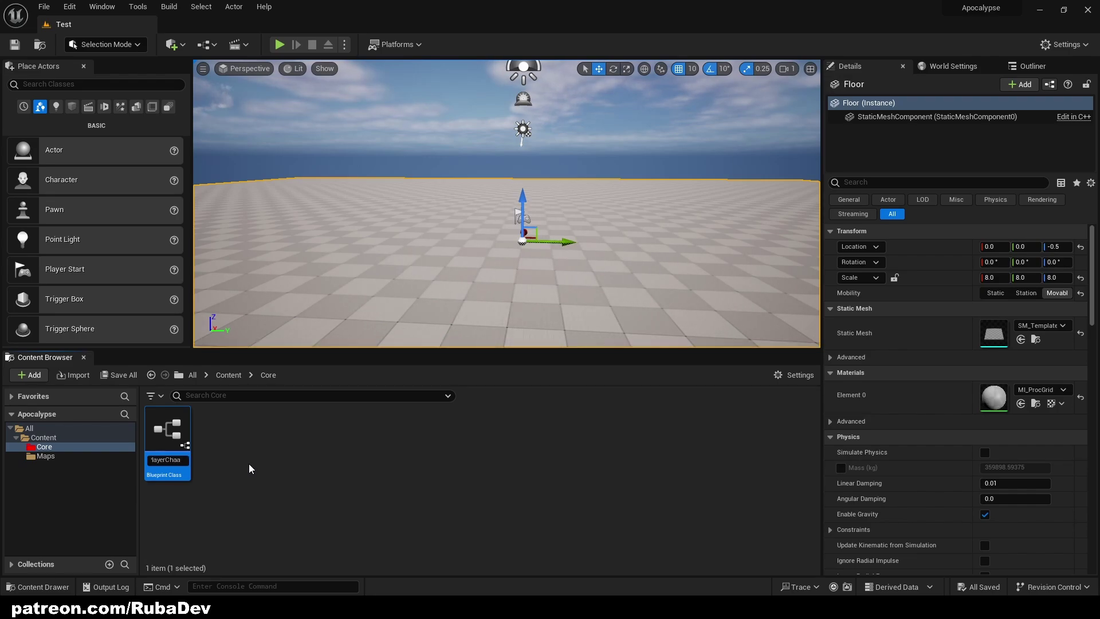
key(Return)
click(258, 450)
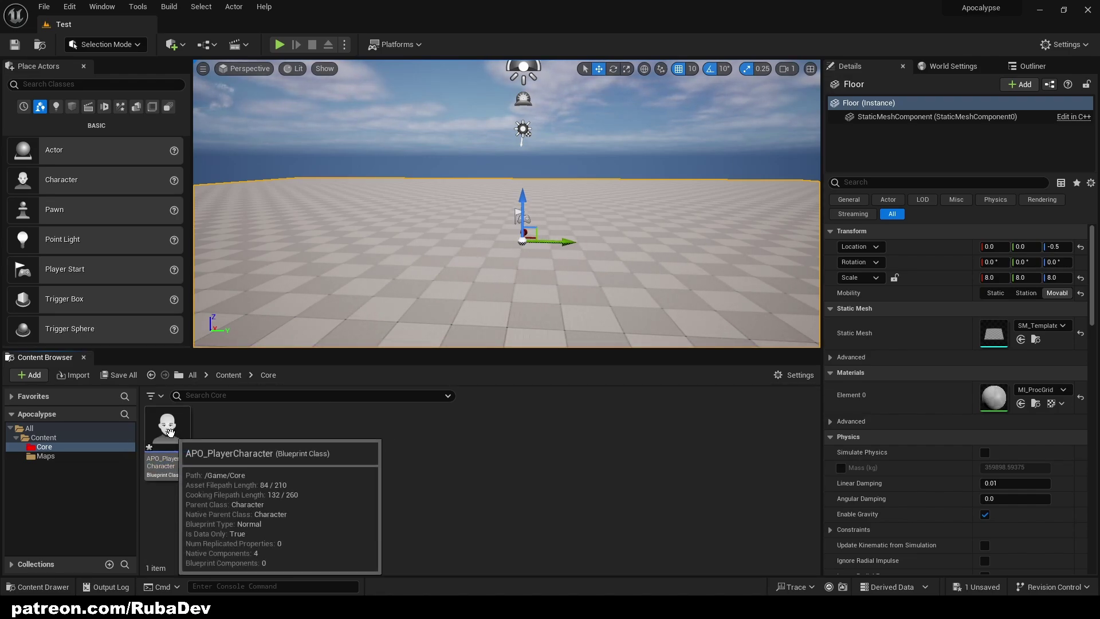
Open APO_PlayerCharacter, check its Construction Script and Event Graph, and dock its tab
click(189, 434)
double_click(191, 434)
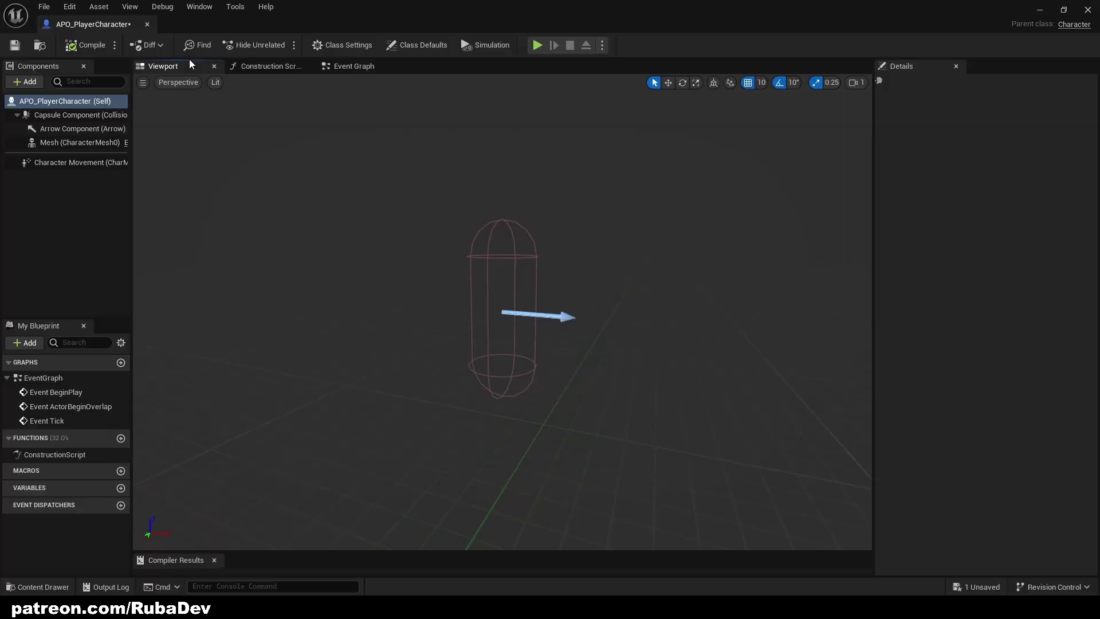
click(259, 66)
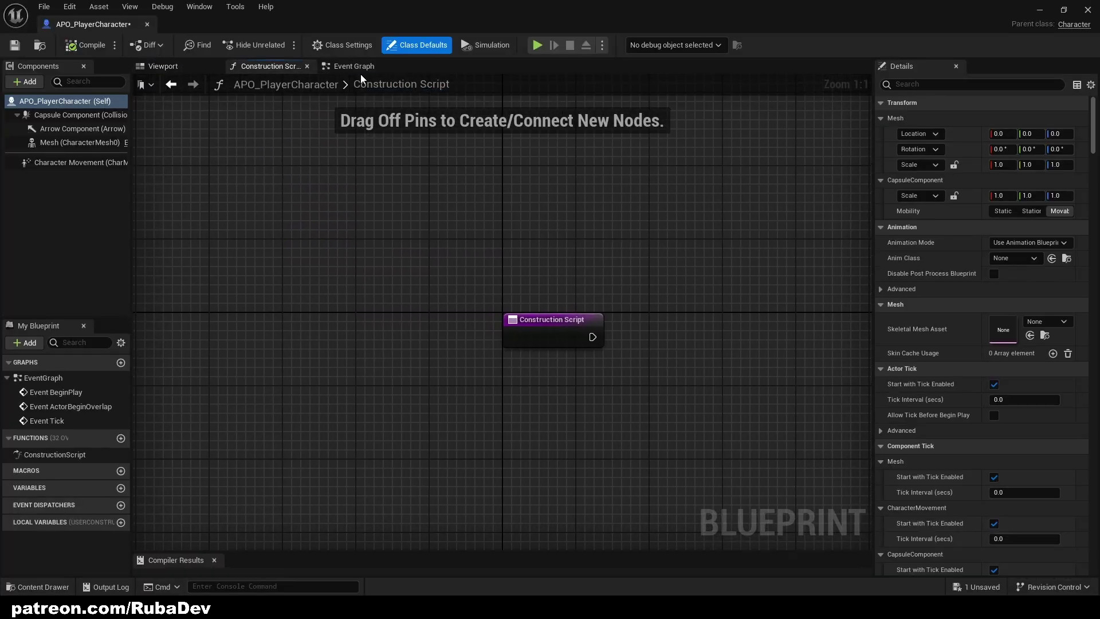
click(359, 68)
drag(131, 22, 207, 23)
click(62, 24)
click(207, 453)
Create a Player Controller Blueprint in Core named with the APO_Gameplay_ prefix
right_click(221, 433)
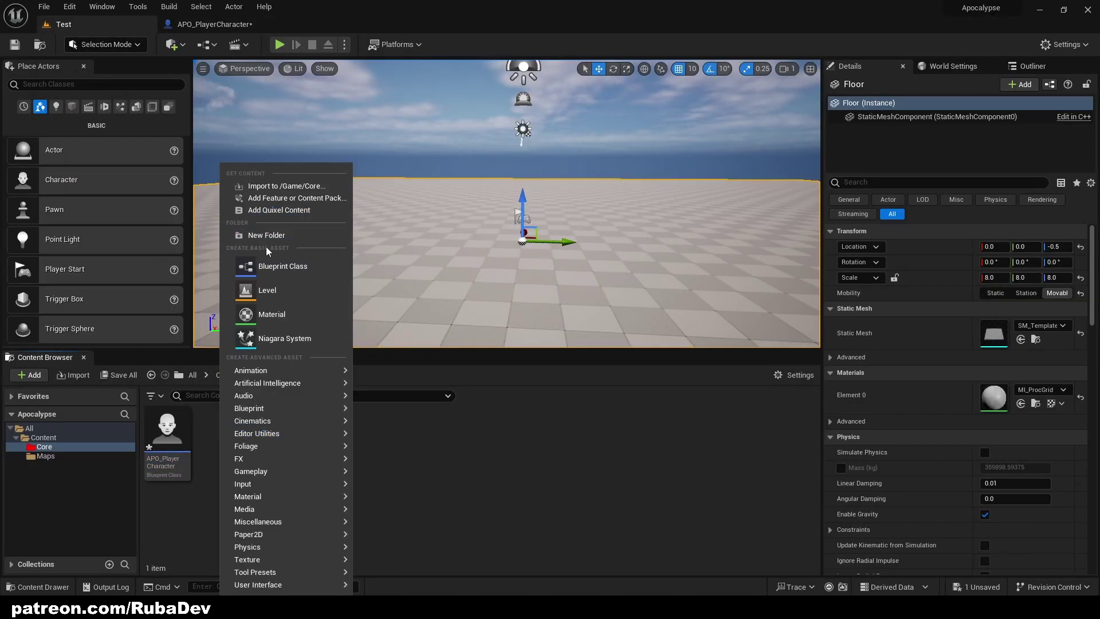
click(275, 263)
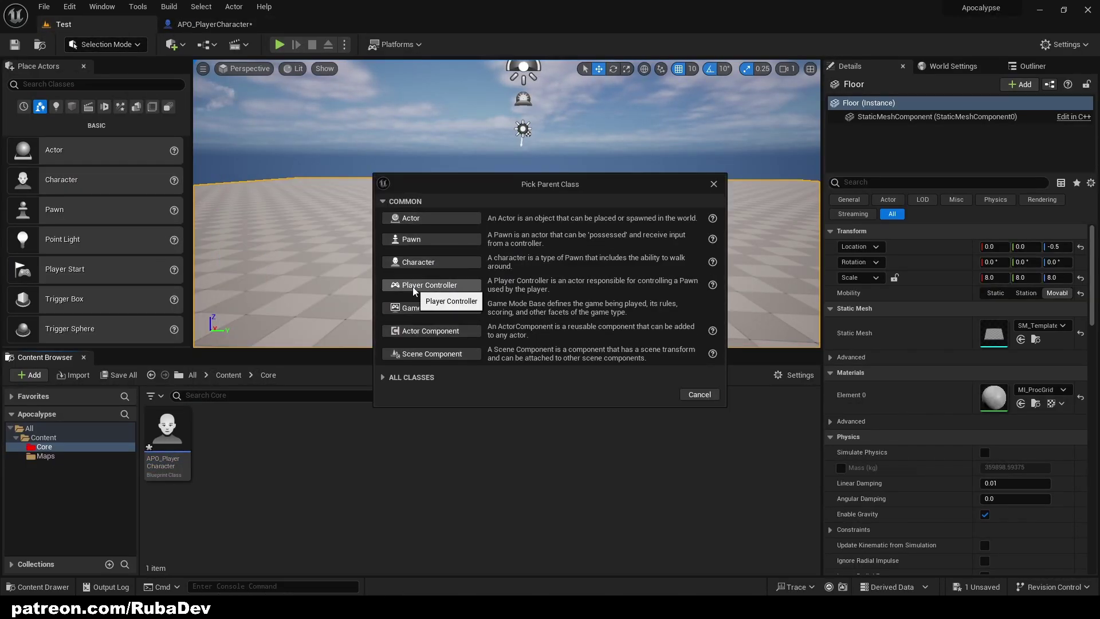
click(417, 285)
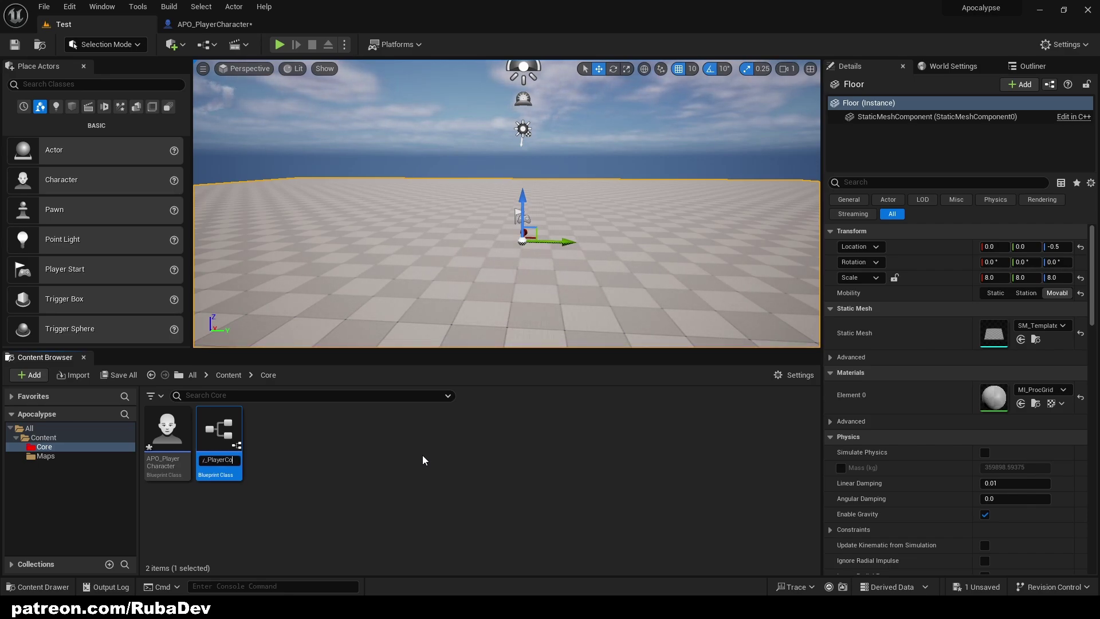
key(Return)
click(422, 460)
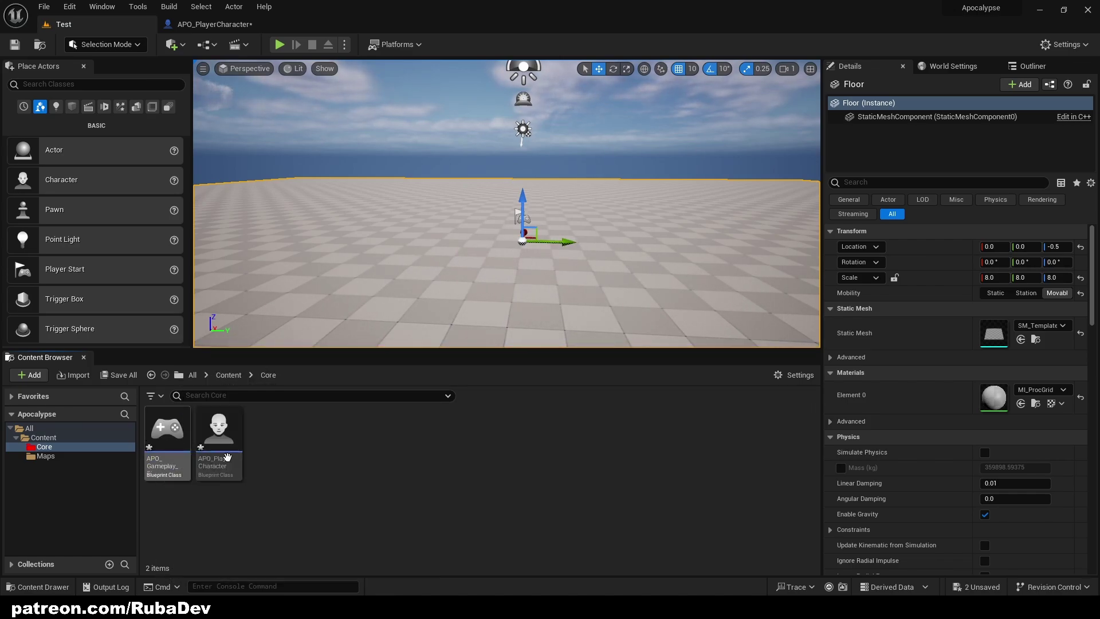
Create a Game Mode Base Blueprint in Core named APO_Gameplay_Gamemode
right_click(267, 453)
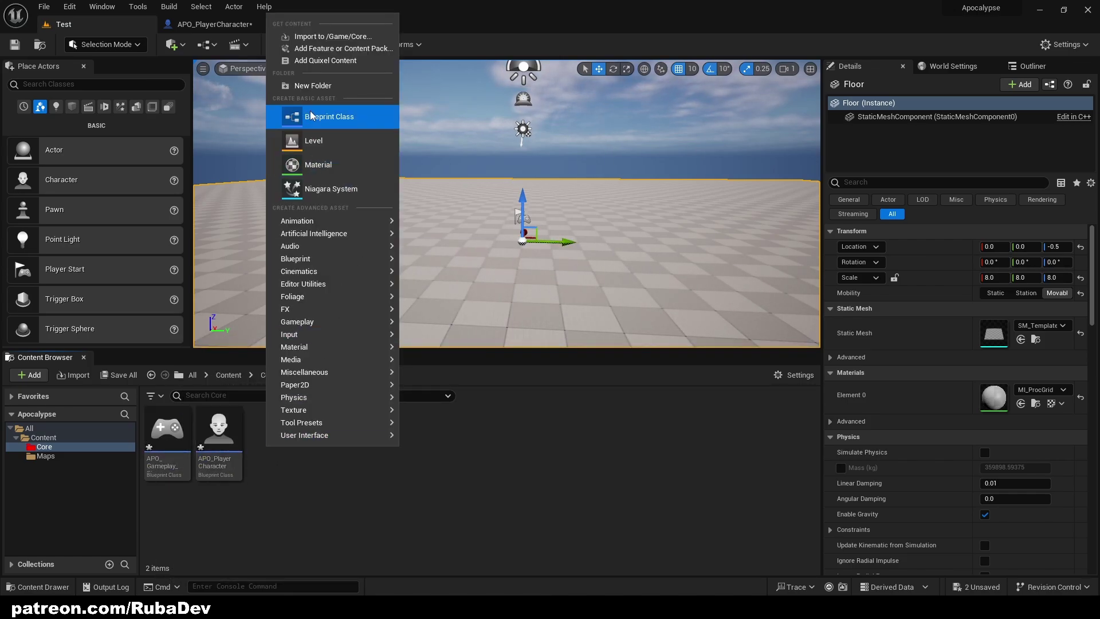
click(337, 117)
click(713, 184)
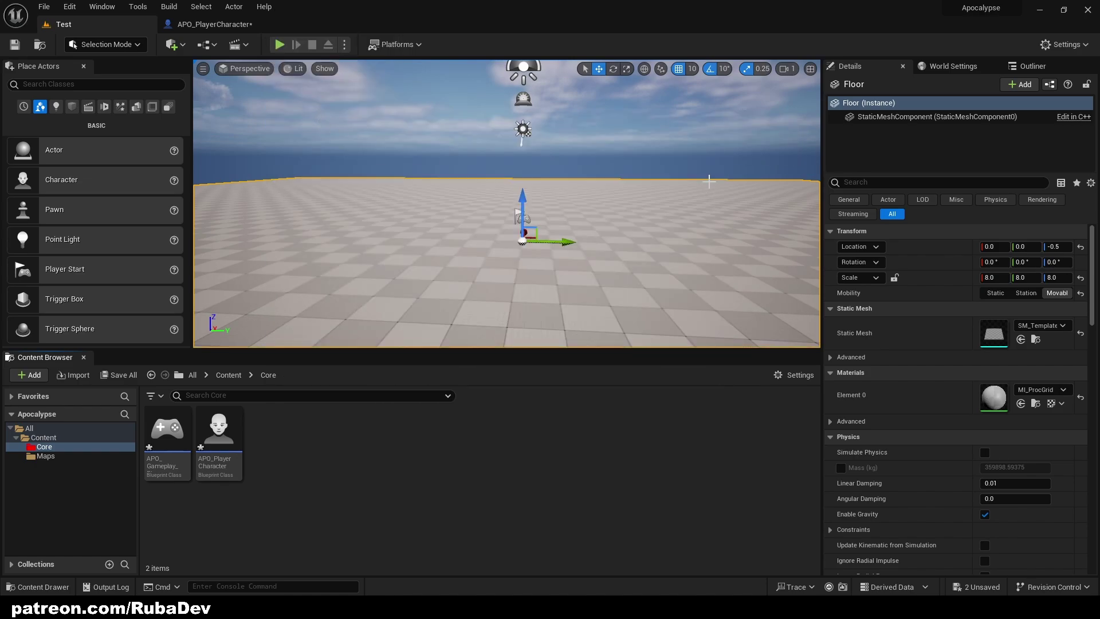
right_click(274, 469)
click(321, 133)
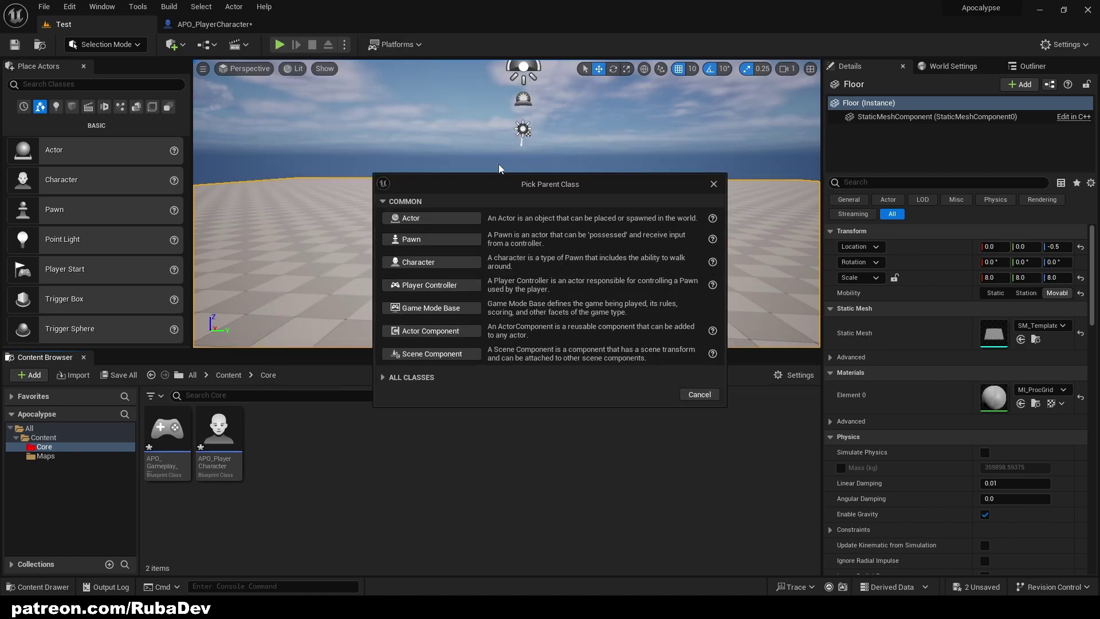
click(424, 309)
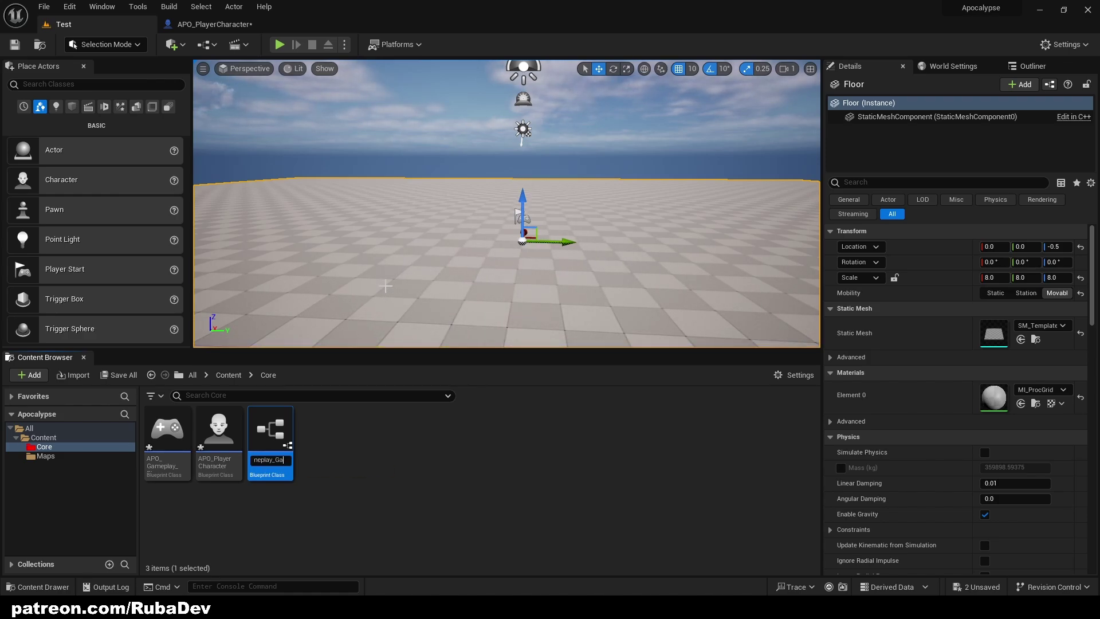
text(emod)
key(Return)
click(350, 480)
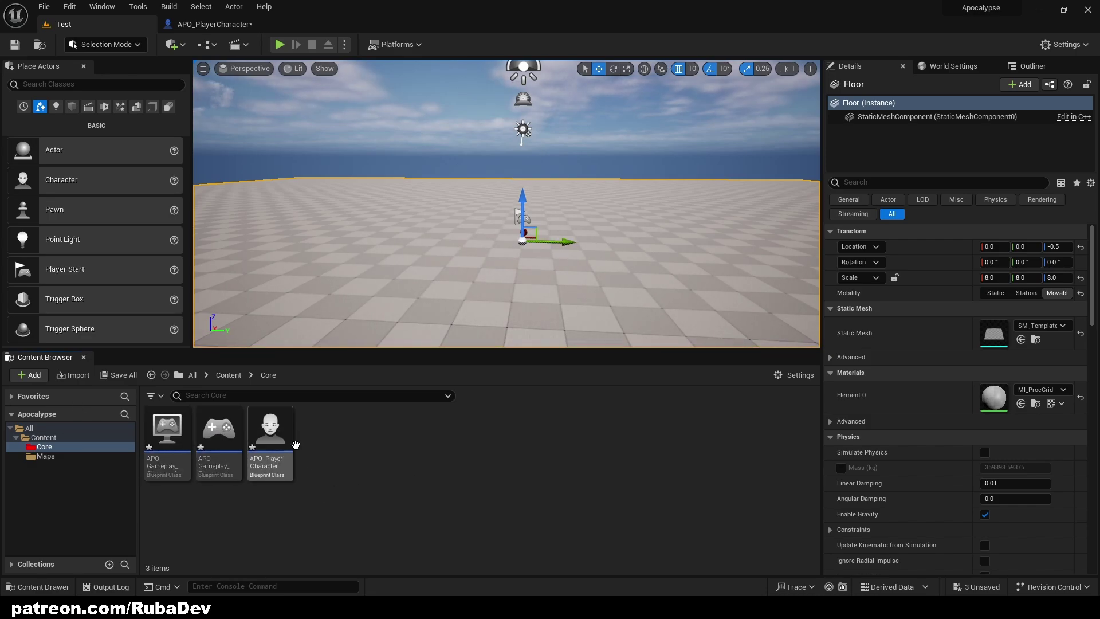
Open APO_Gameplay_Gamemode and view its Construction Script, Viewport and Event Graph
double_click(167, 438)
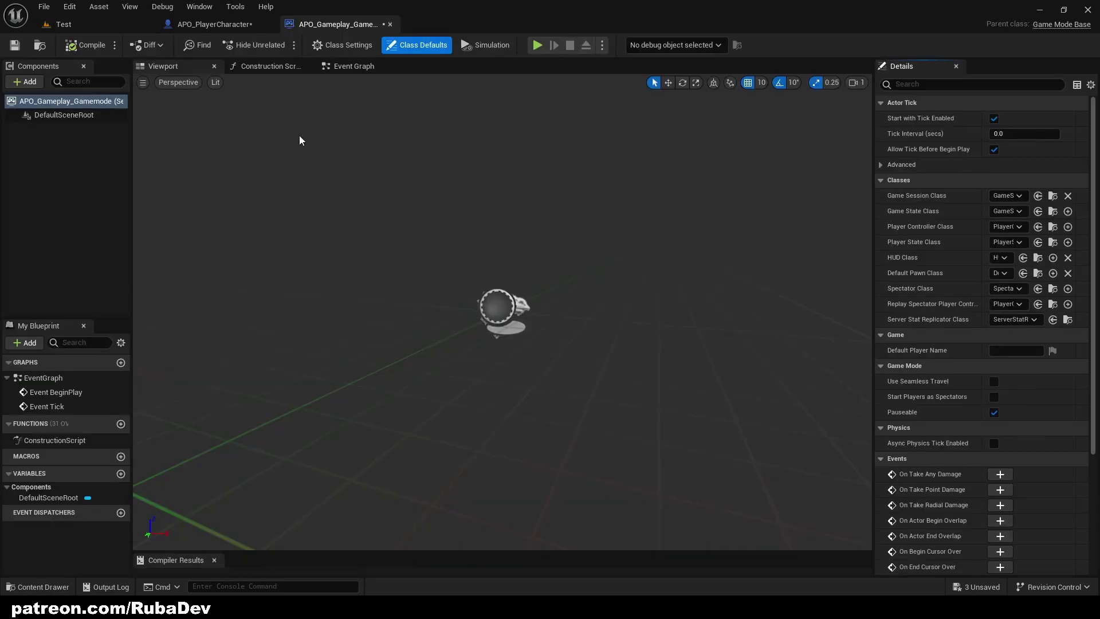
click(272, 68)
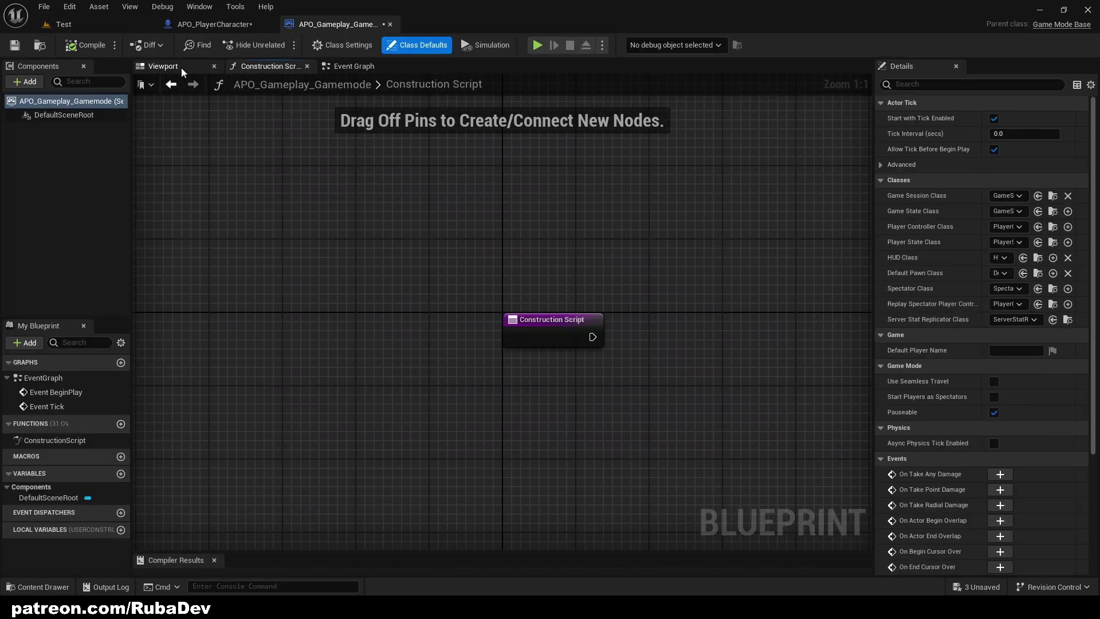
click(181, 68)
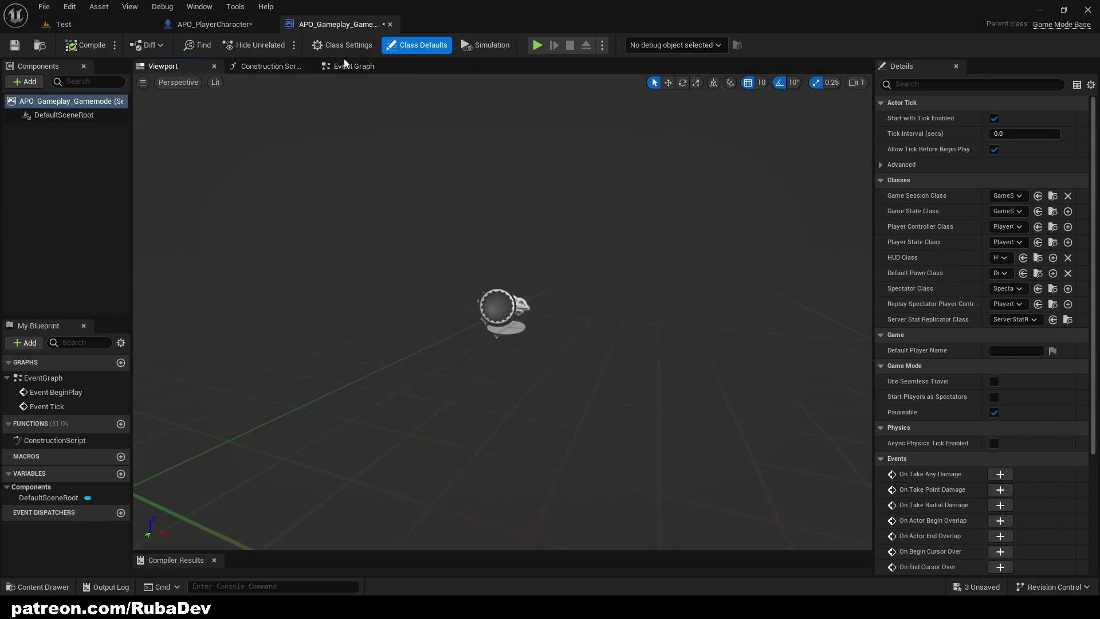
click(351, 67)
Close both Blueprint editor tabs and show the level's World Settings
click(75, 23)
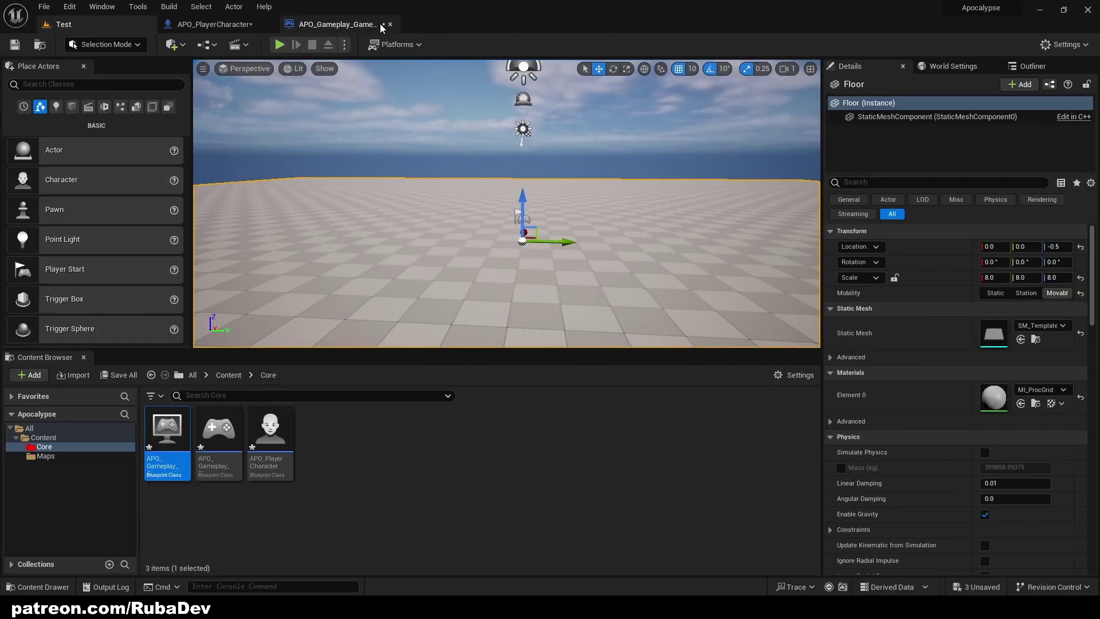
click(380, 23)
click(391, 24)
click(268, 24)
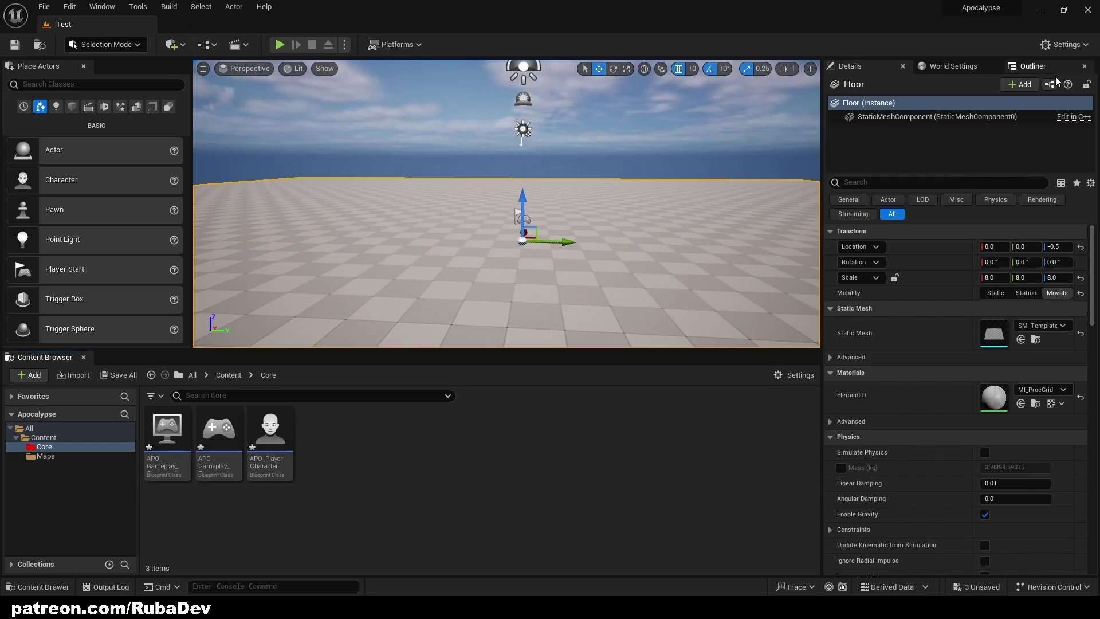
click(1031, 66)
click(932, 67)
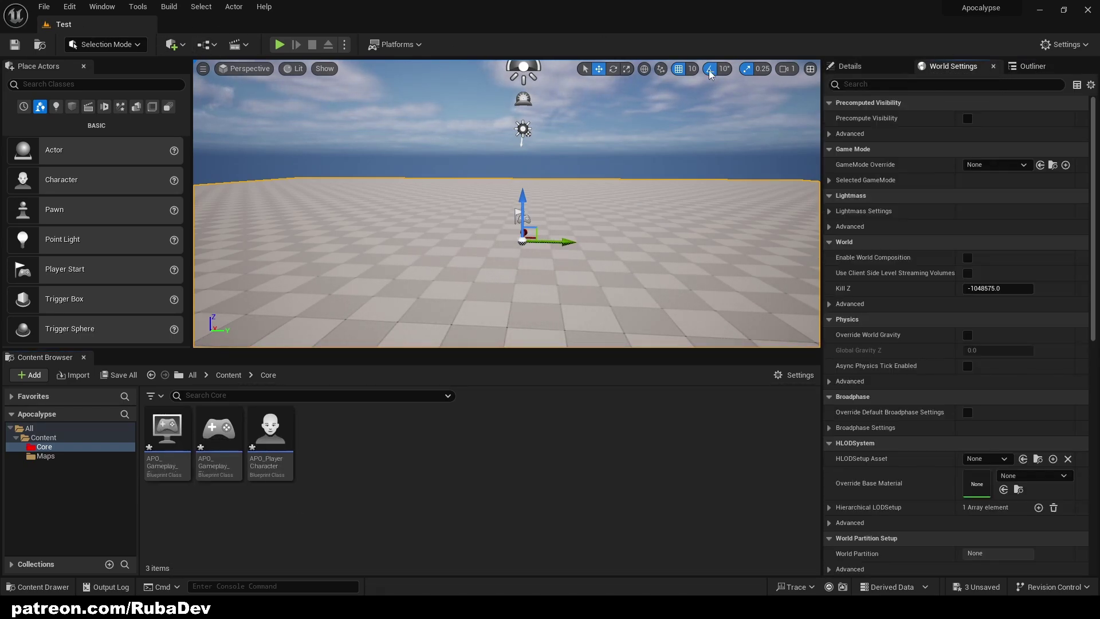
click(108, 6)
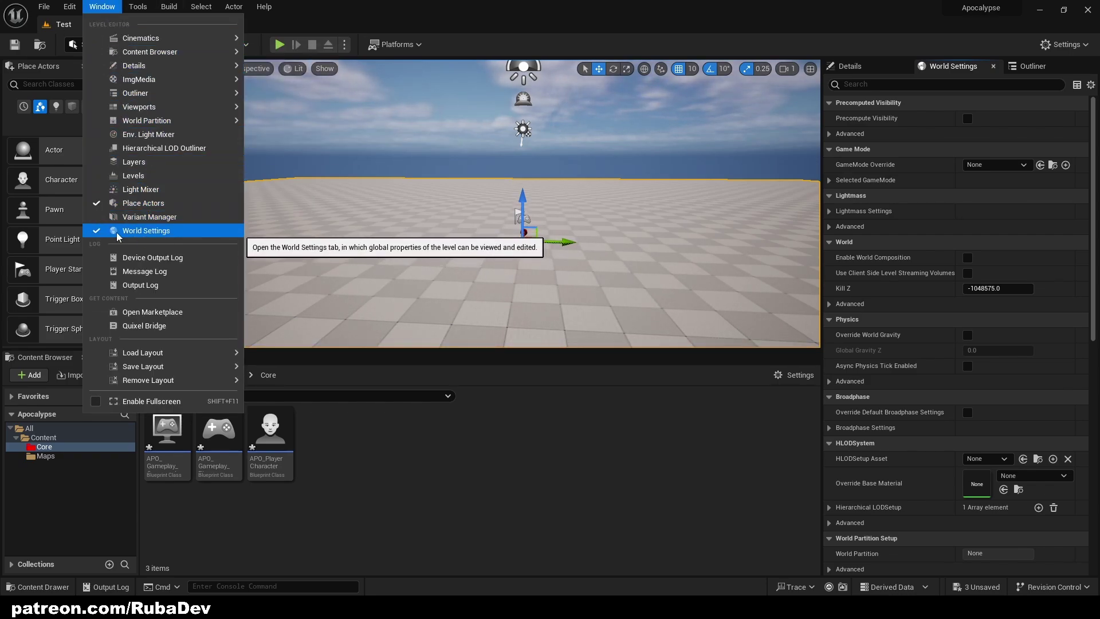
click(776, 395)
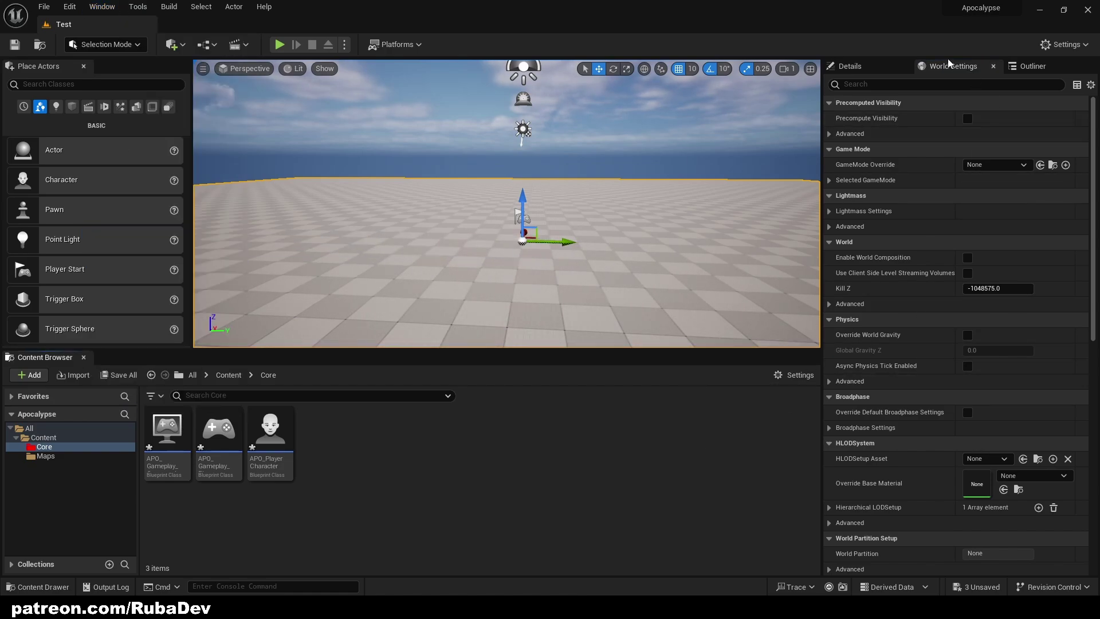
Set GameMode Override to APO_Gameplay_Gamemode and expand its Selected GameMode settings
click(1003, 165)
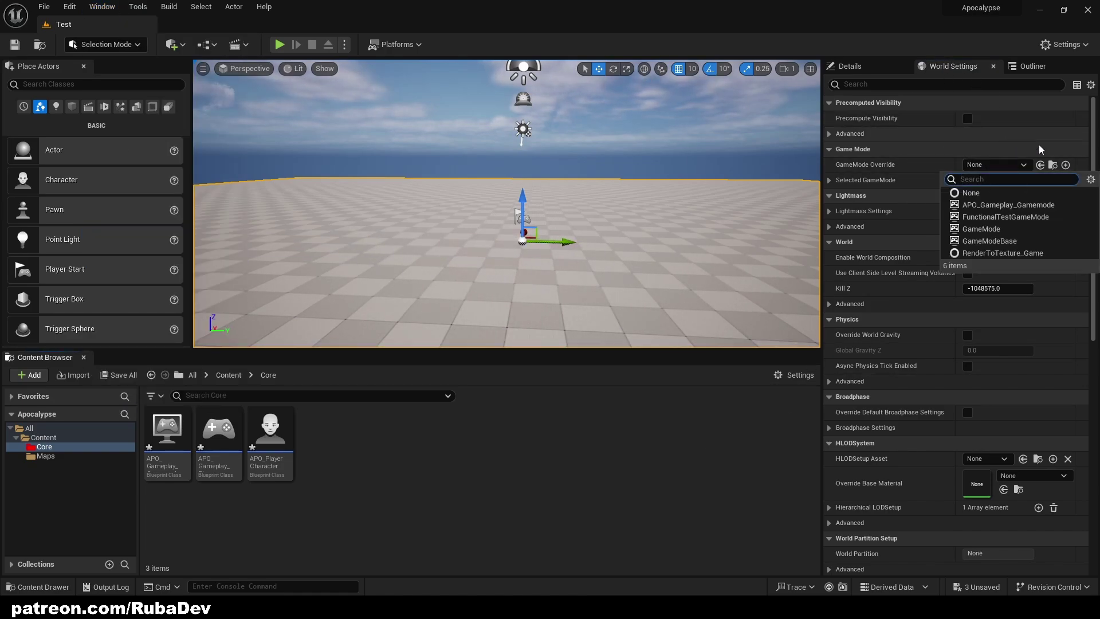
click(999, 205)
click(1000, 165)
click(1000, 205)
click(830, 180)
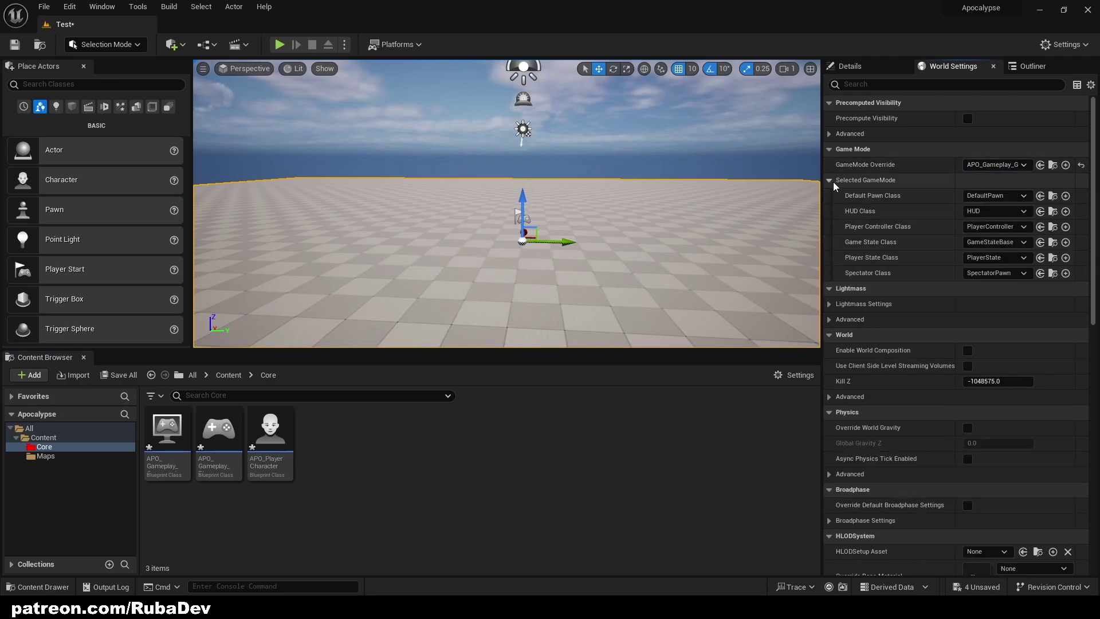
Set Default Pawn Class to APO_PlayerCharacter and Player Controller Class to the APO_Gameplay_ controller
click(982, 195)
click(983, 196)
click(983, 197)
click(1000, 235)
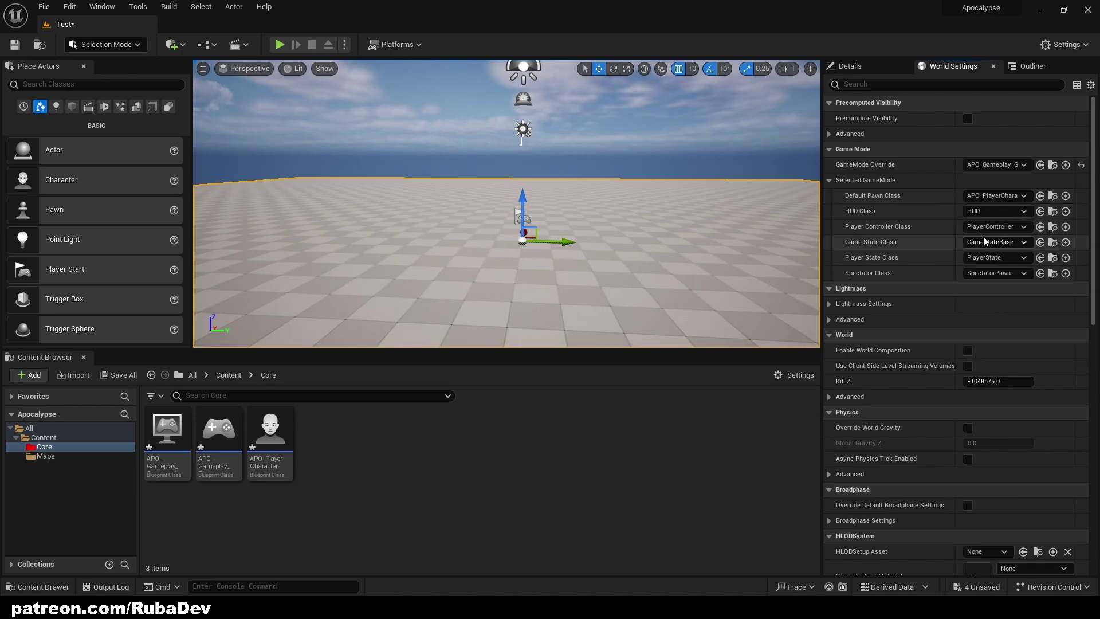
click(1012, 228)
click(1000, 251)
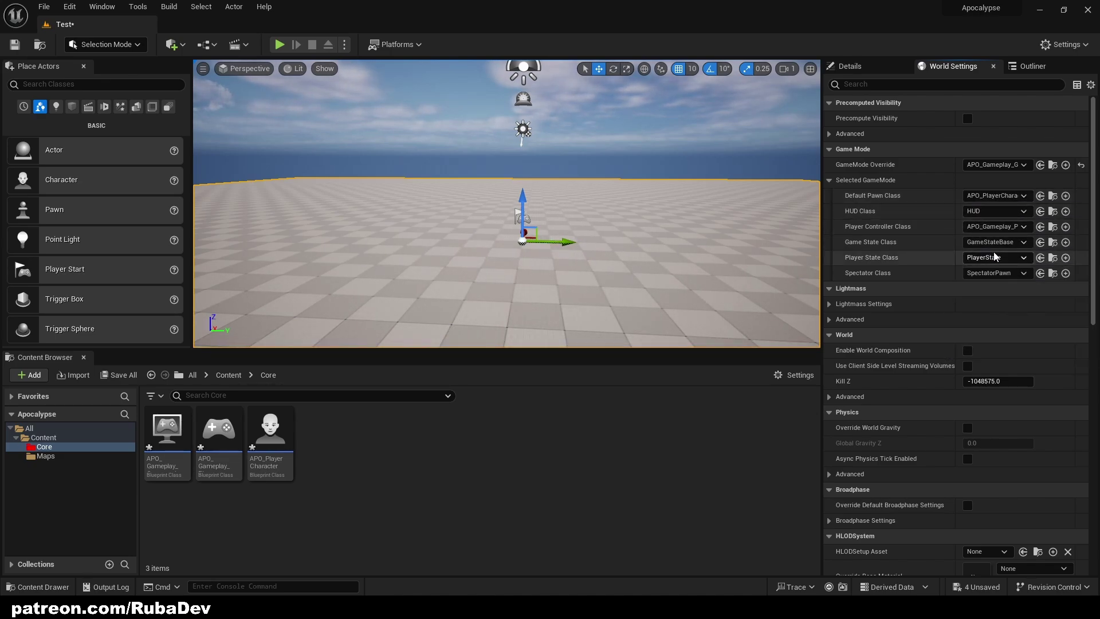
click(996, 228)
click(996, 228)
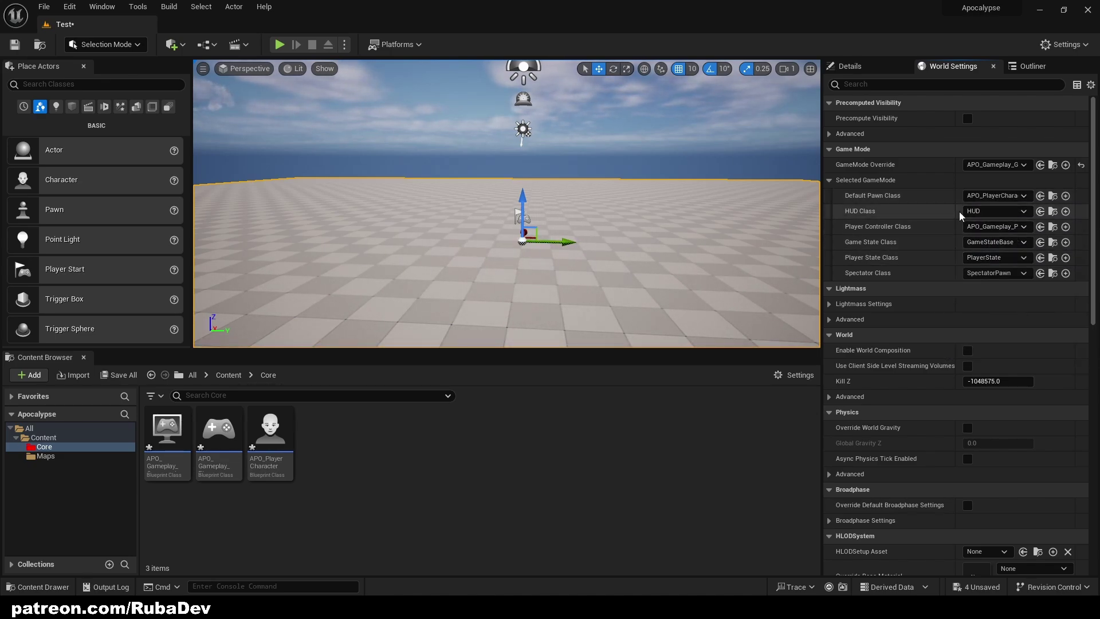
Change the Selected GameMode's HUD Class from the default HUD to None
right_drag(487, 321, 436, 344)
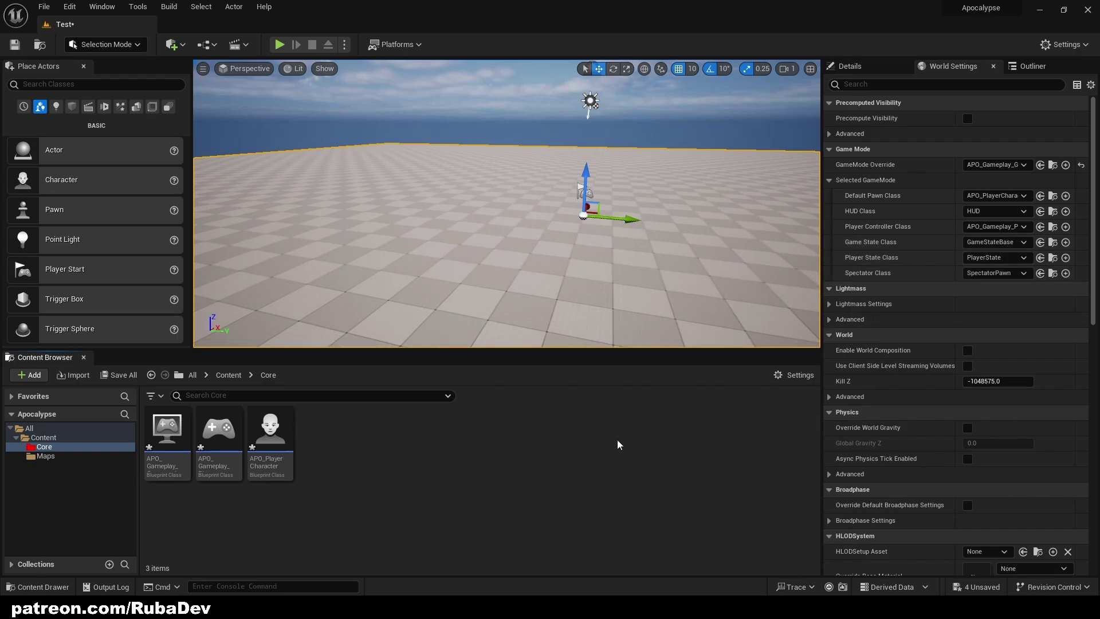
click(996, 211)
click(989, 239)
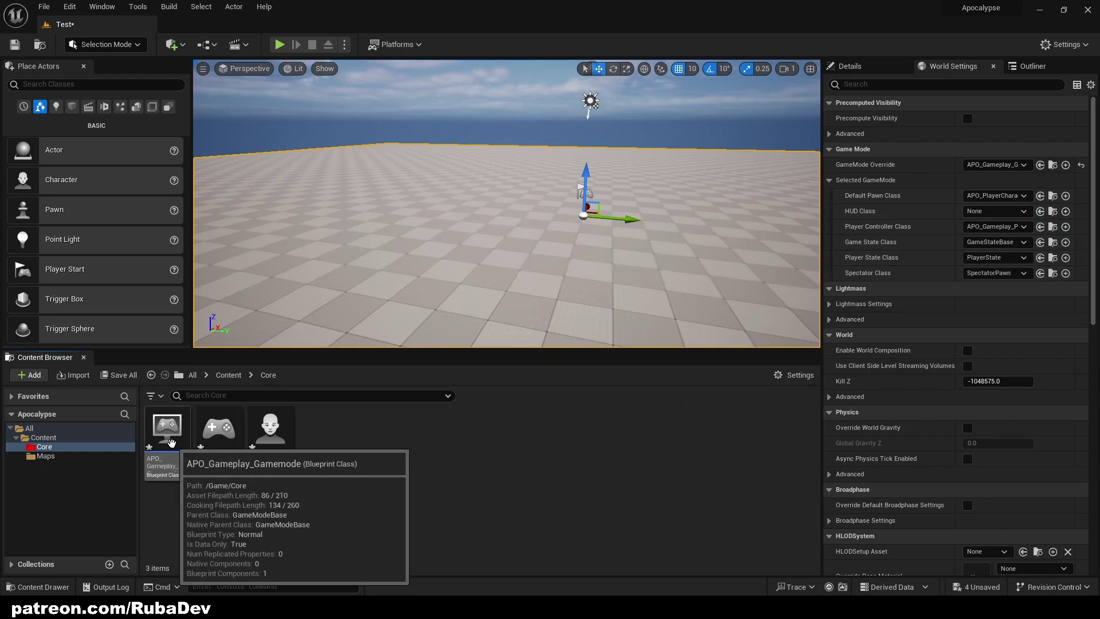
click(271, 435)
key(Left)
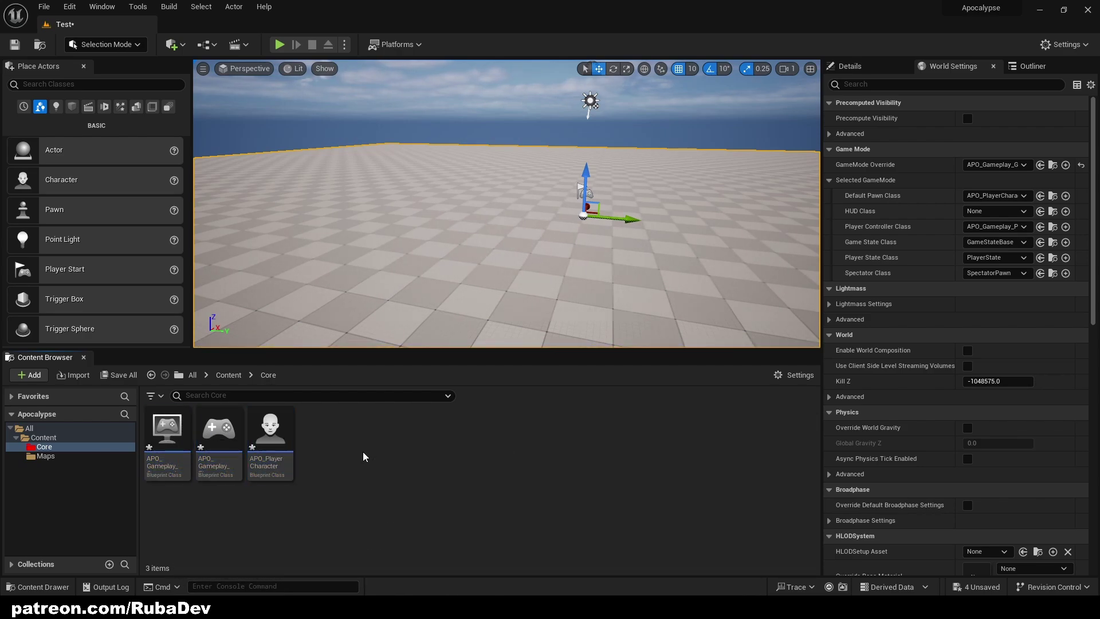
Create a Blueprint class with parent GameInstance named APO_MainGameInstance in the Core folder
right_click(314, 441)
click(366, 106)
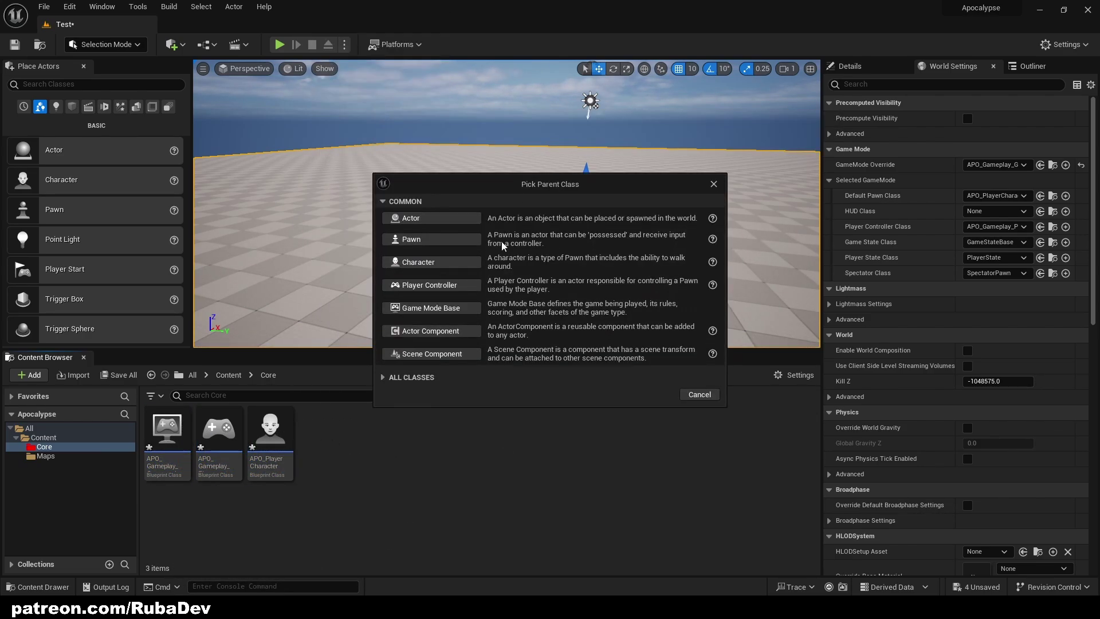
click(412, 376)
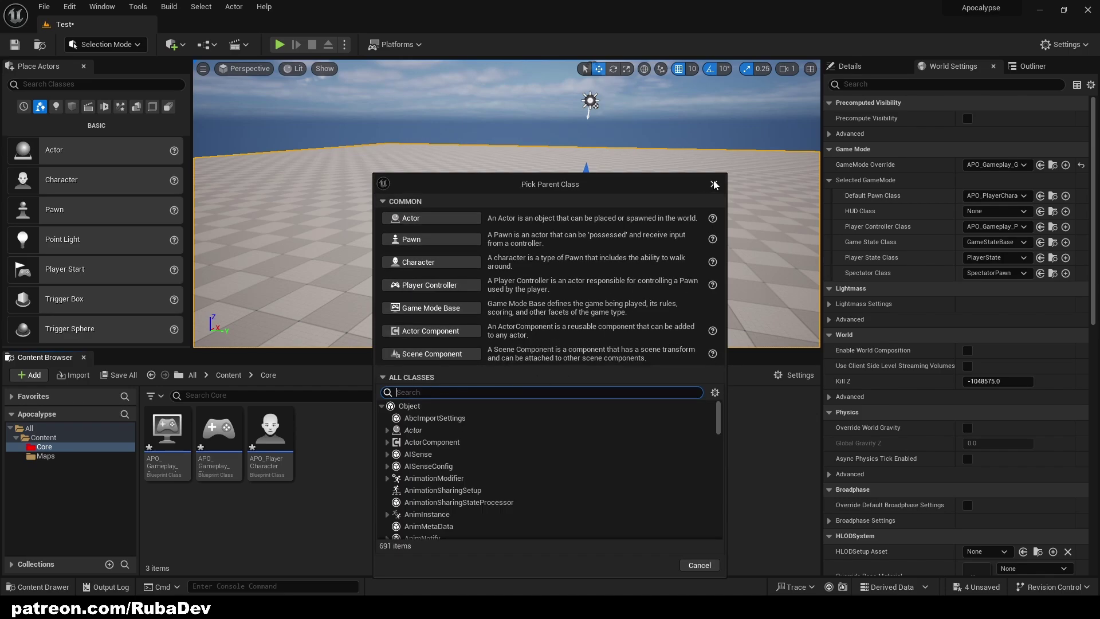
text(gameinstance)
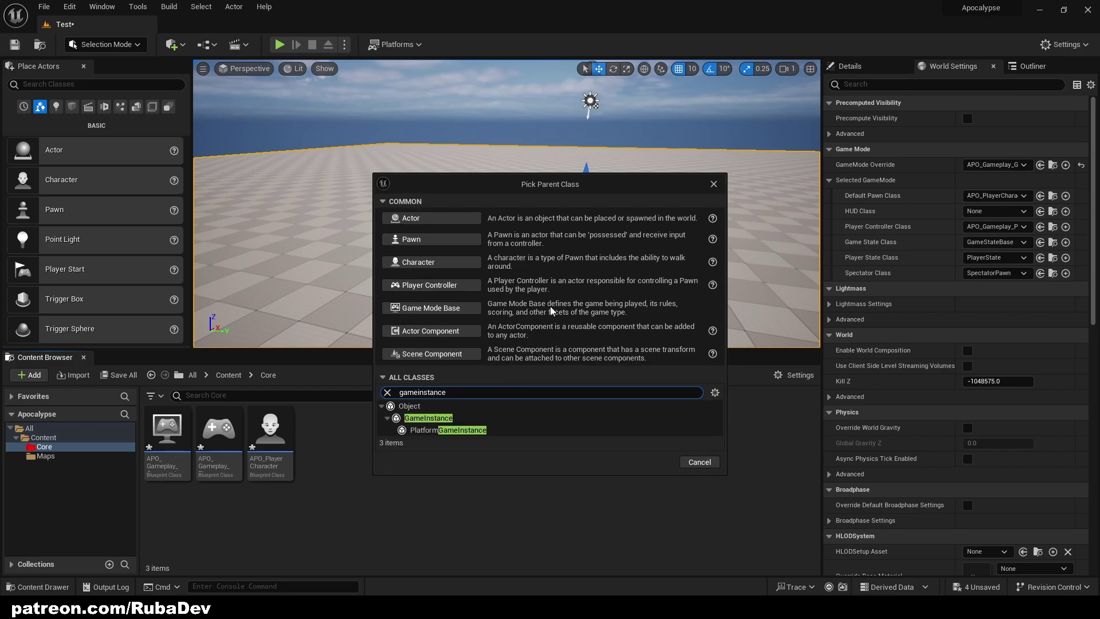
click(427, 430)
click(656, 462)
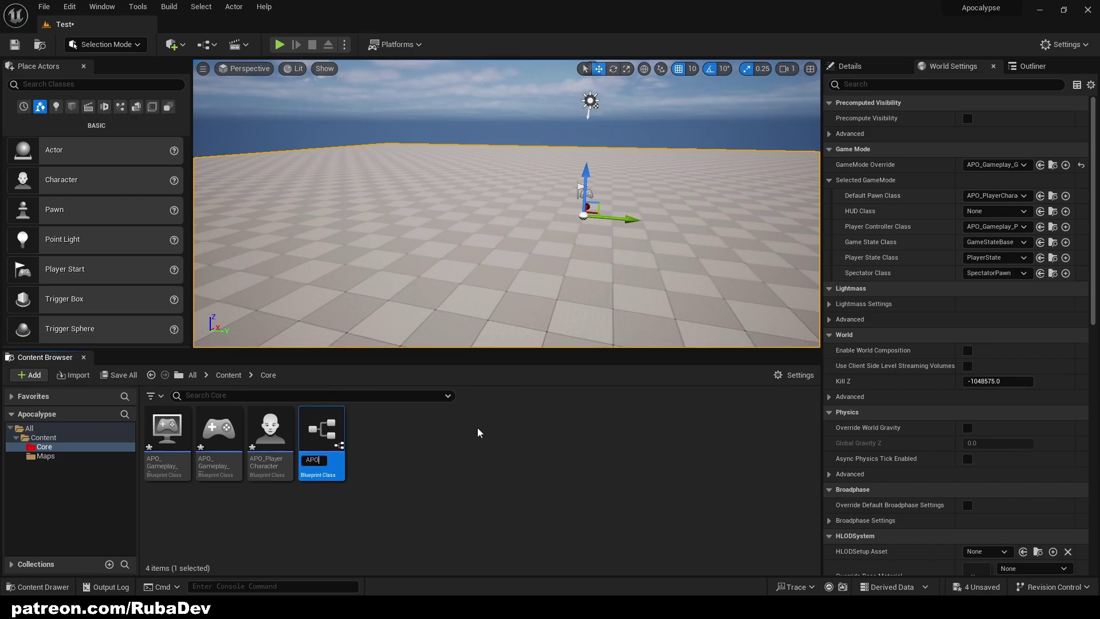
text(APO_MainGameInstance)
key(Return)
click(421, 448)
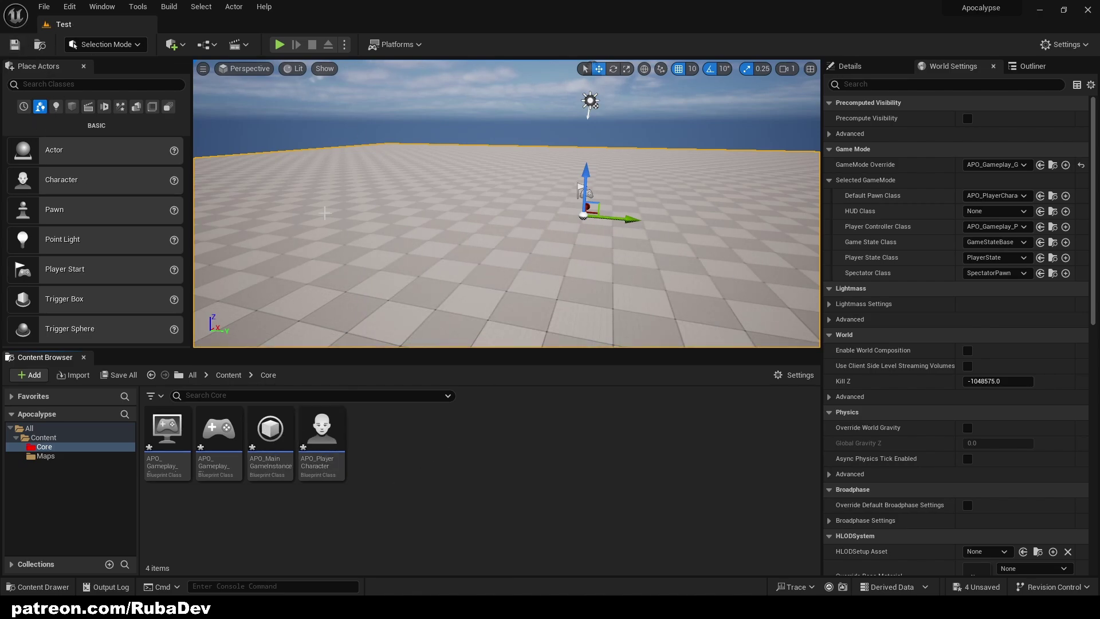
In Project Settings > Maps & Modes, set Game Instance Class to APO_MainGameInstance
click(70, 6)
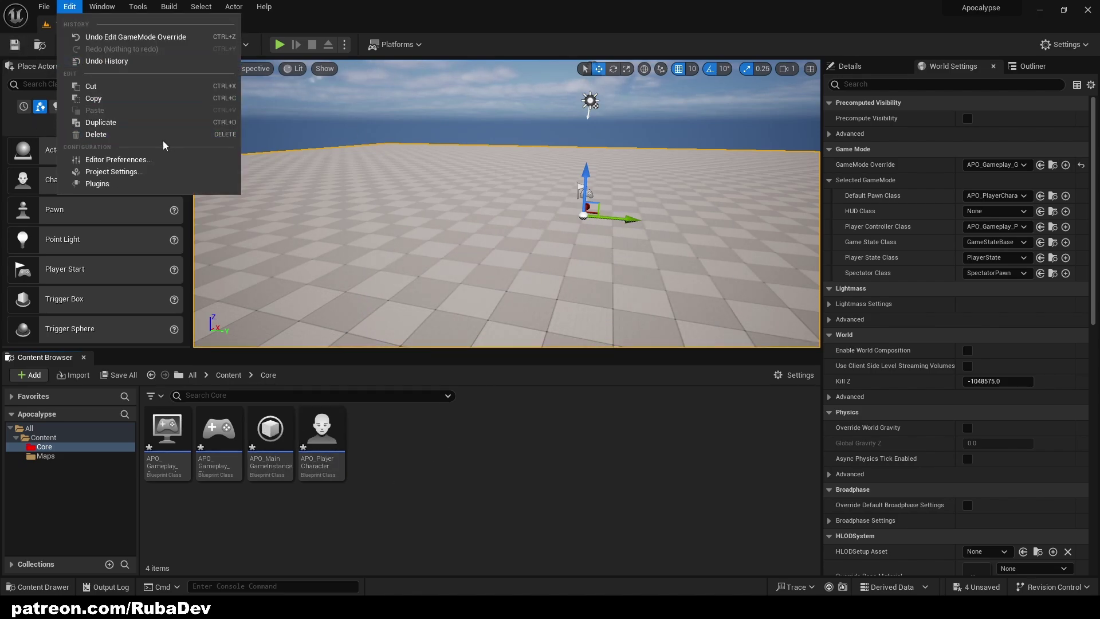
click(113, 172)
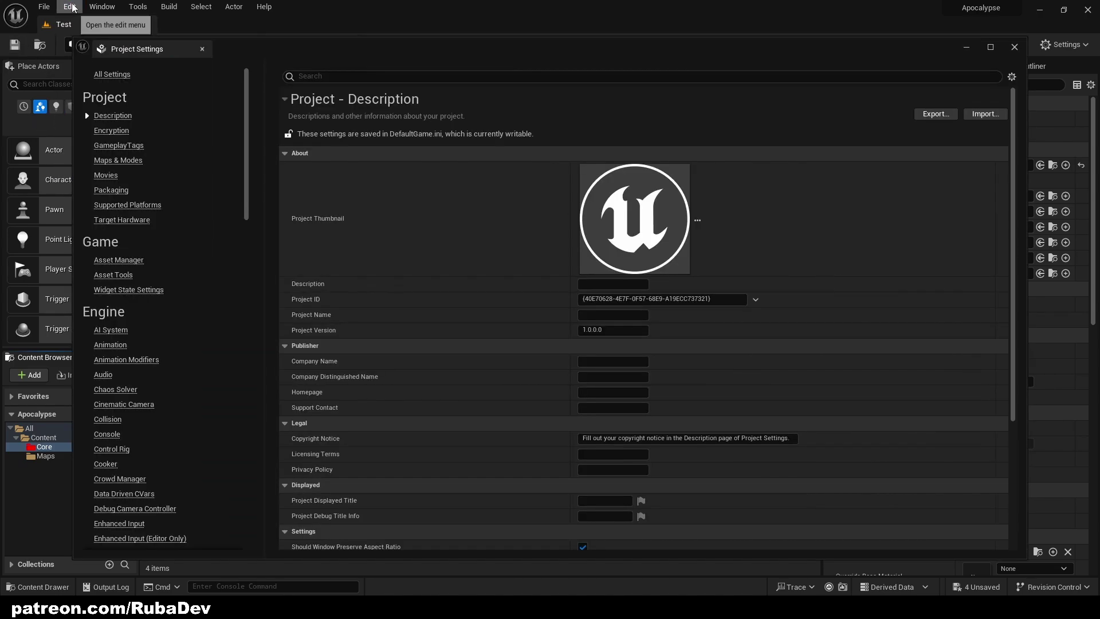
click(70, 6)
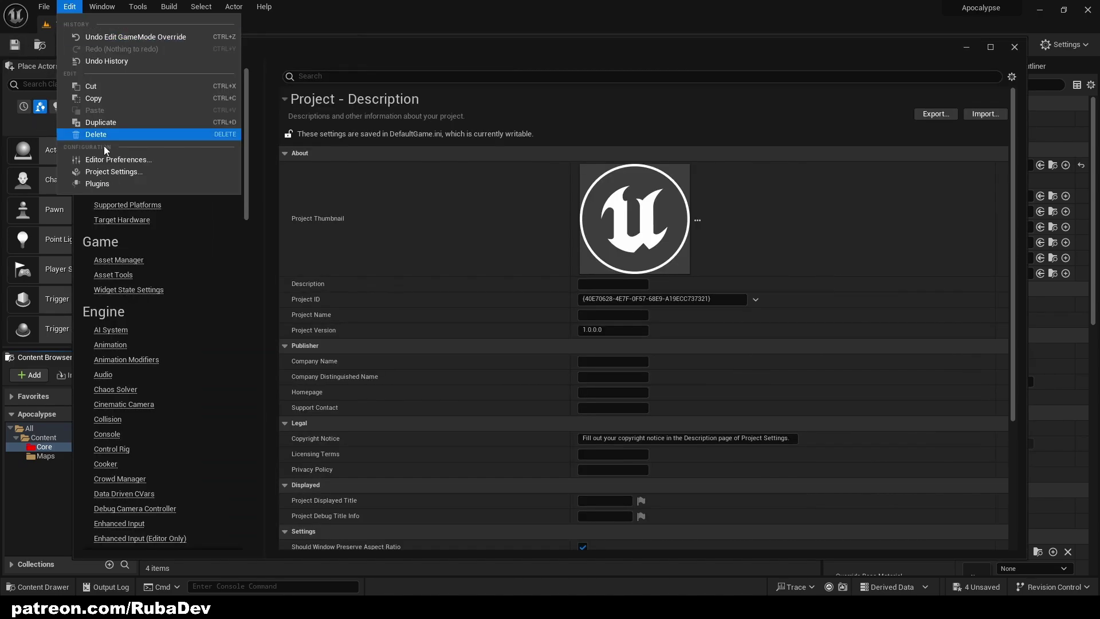
click(574, 125)
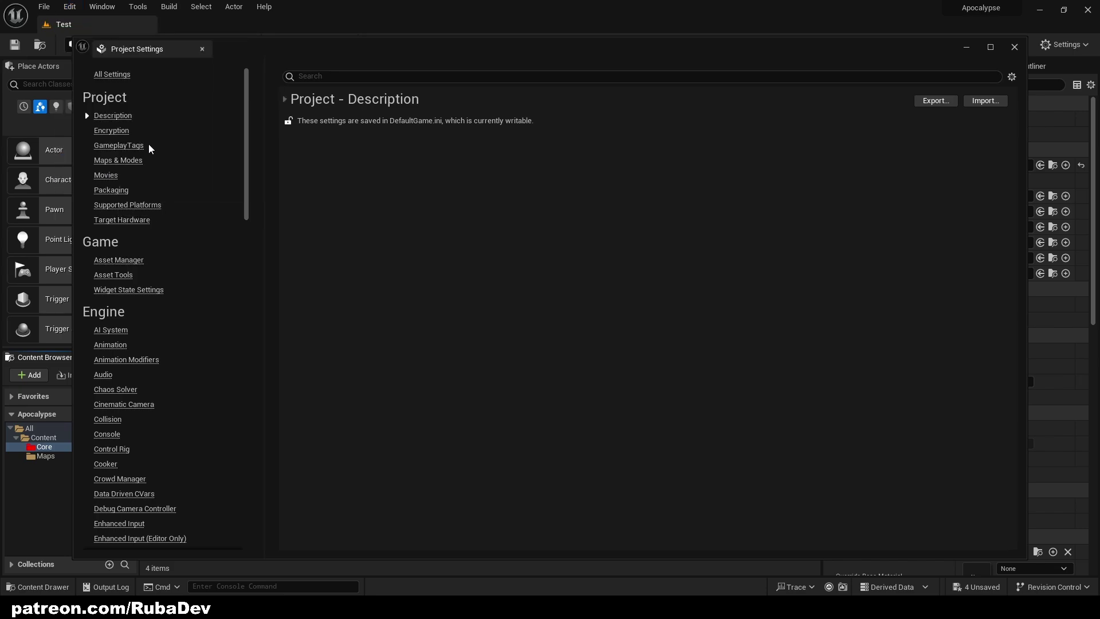
click(292, 106)
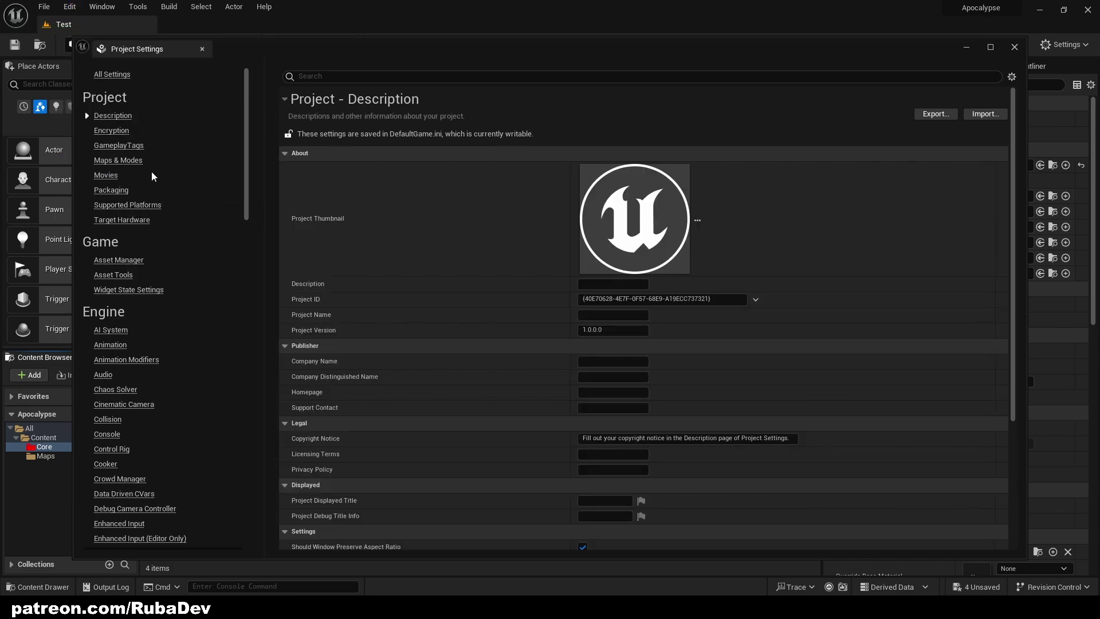
click(118, 160)
click(665, 436)
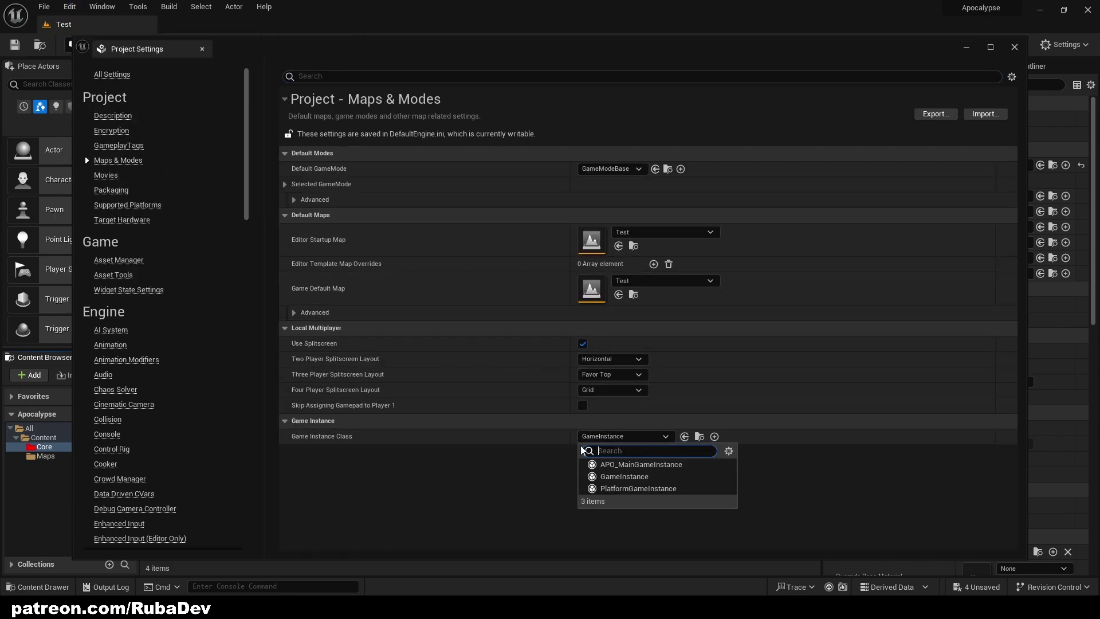
click(607, 465)
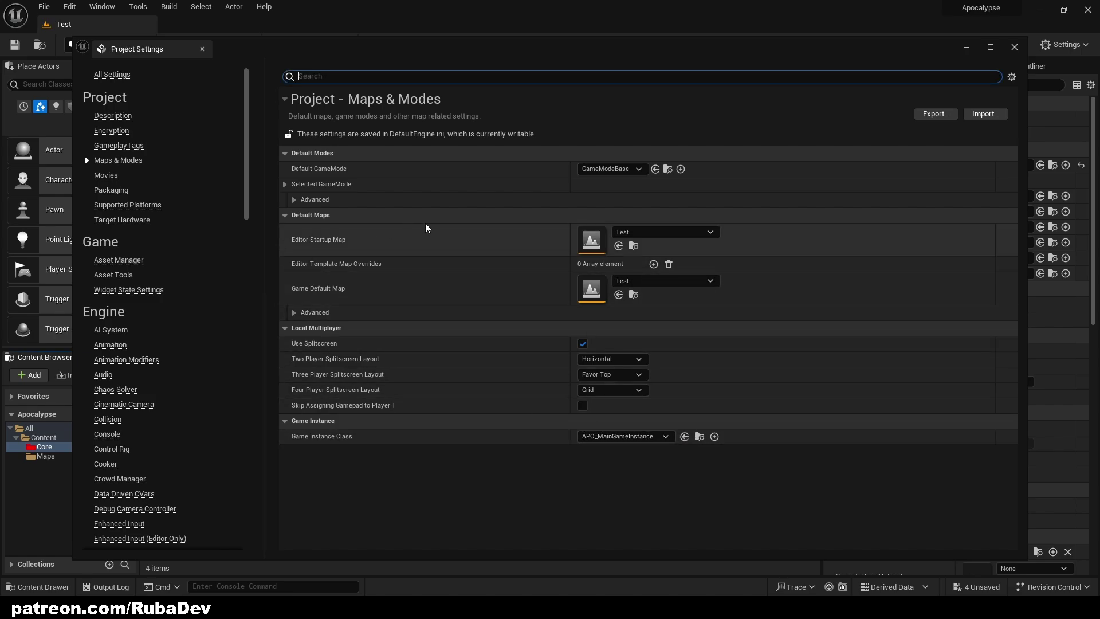
Open the Supported Platforms settings and go through the platform options
click(120, 206)
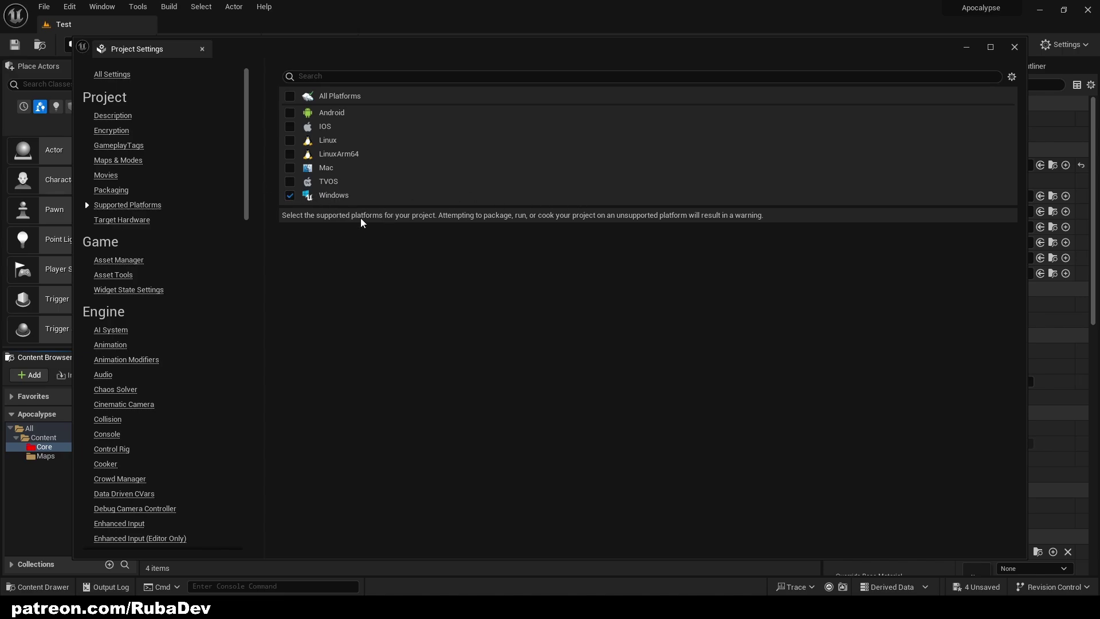
scroll(176, 236, down, 5)
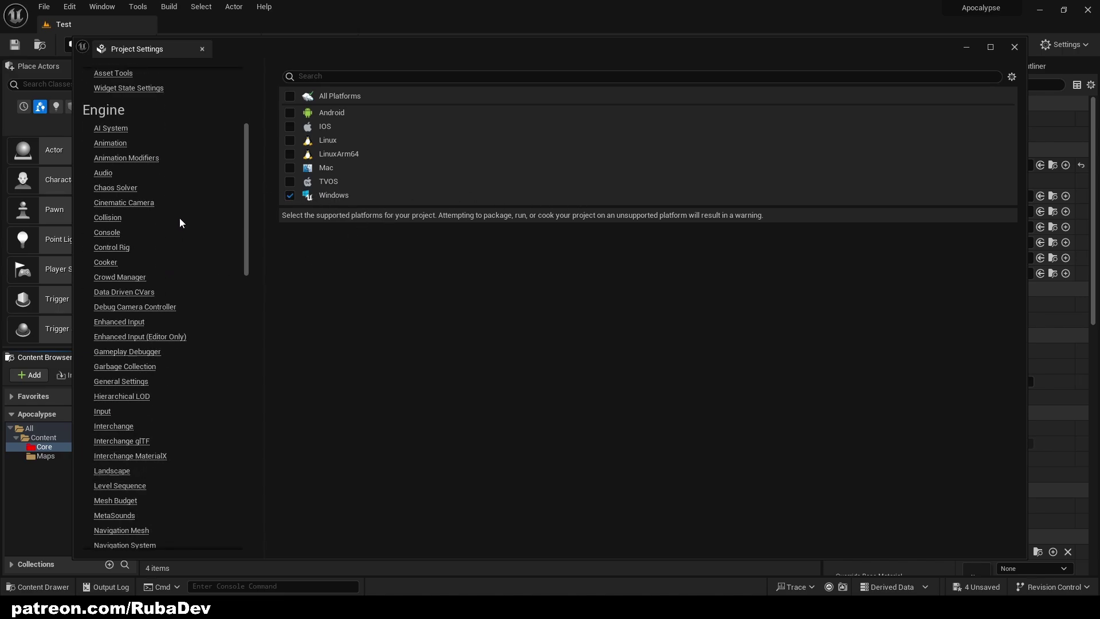
scroll(155, 195, down, 14)
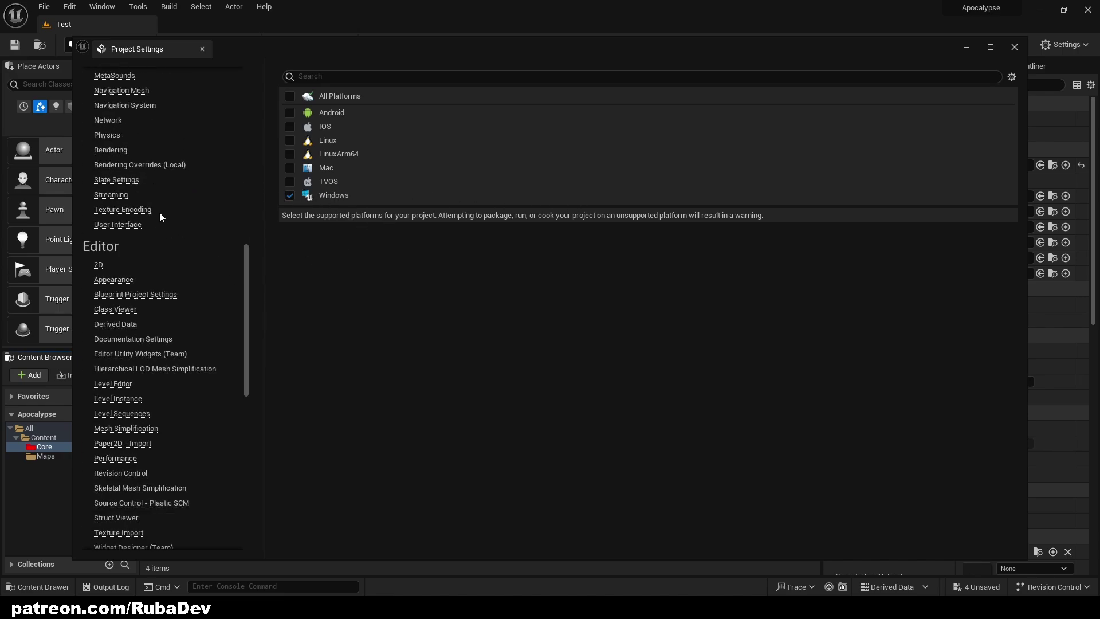
scroll(165, 218, down, 11)
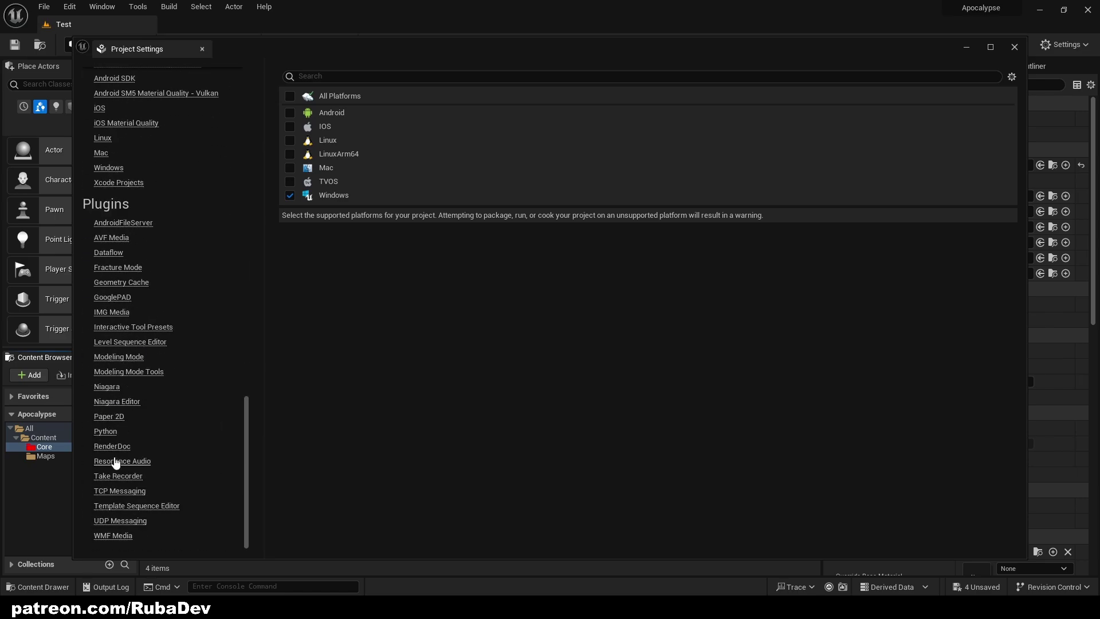
scroll(207, 312, up, 6)
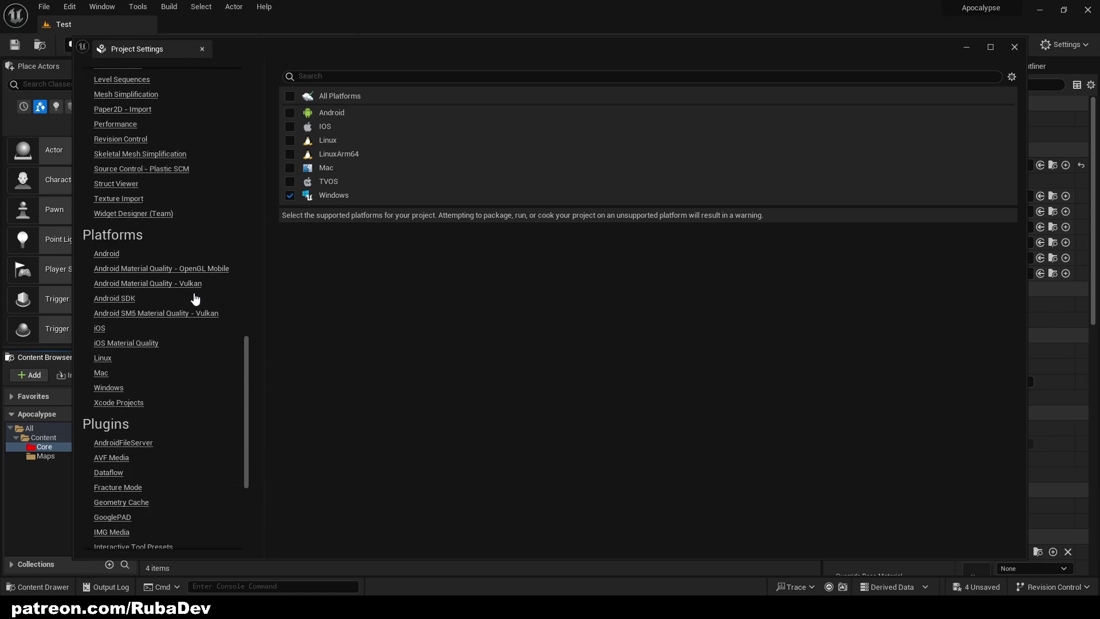
drag(246, 369, 249, 335)
scroll(124, 296, down, 6)
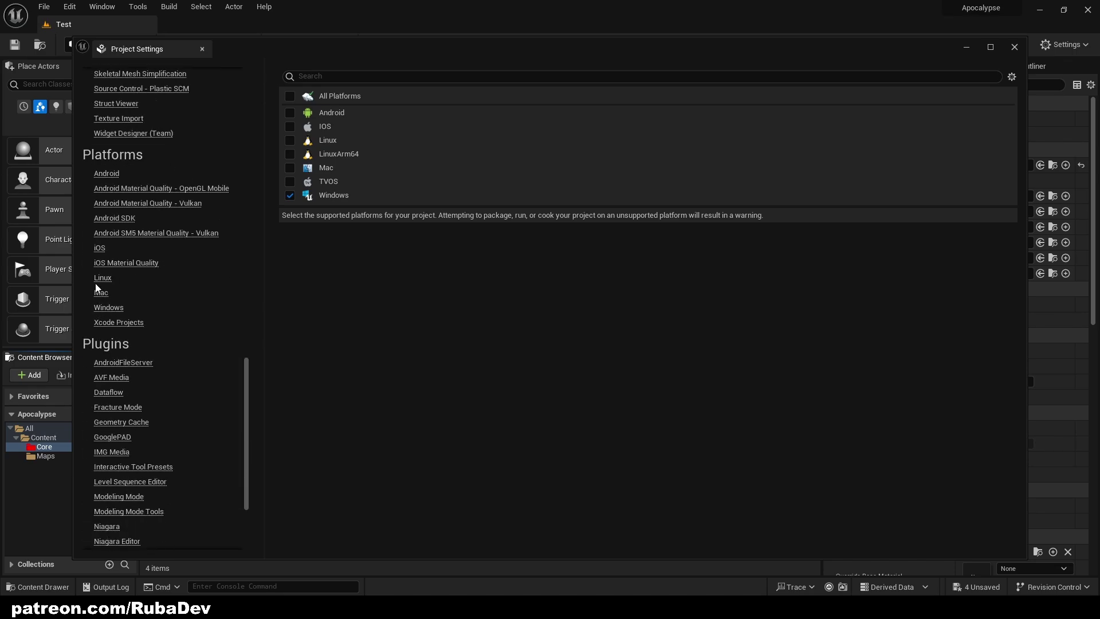
Browse the Windows platform and RenderDoc plugin settings pages
click(108, 309)
scroll(128, 336, down, 4)
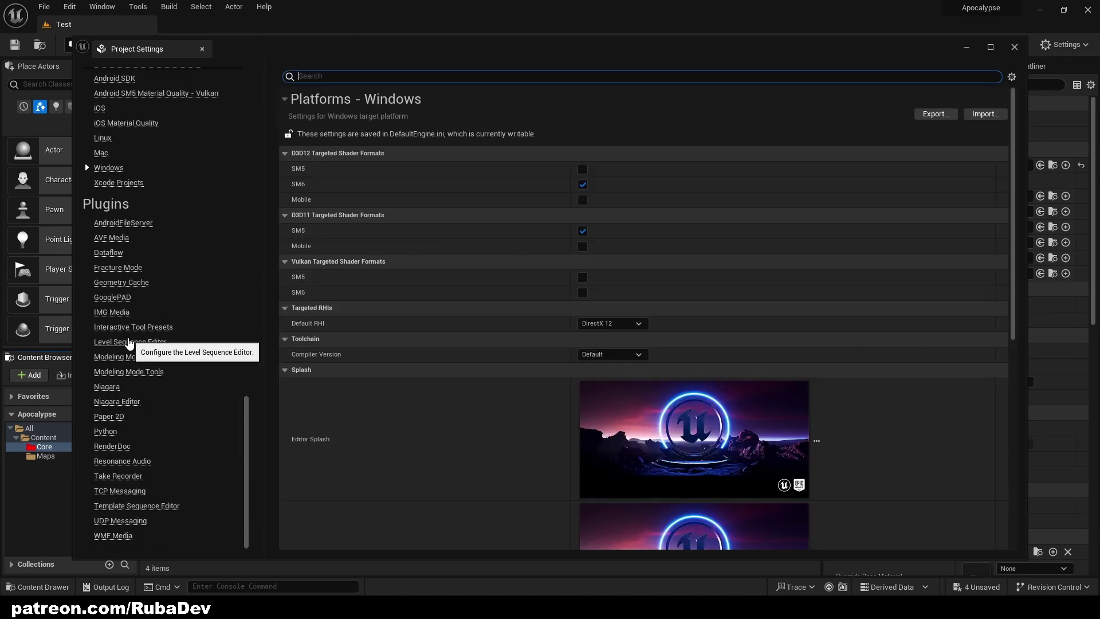
click(112, 447)
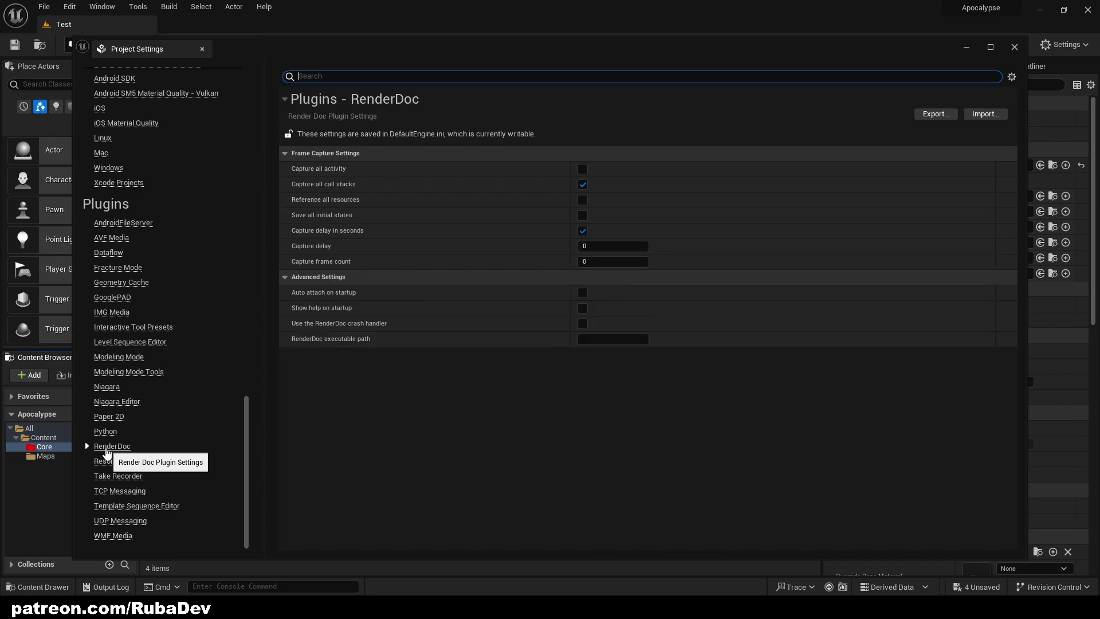
scroll(168, 472, up, 1)
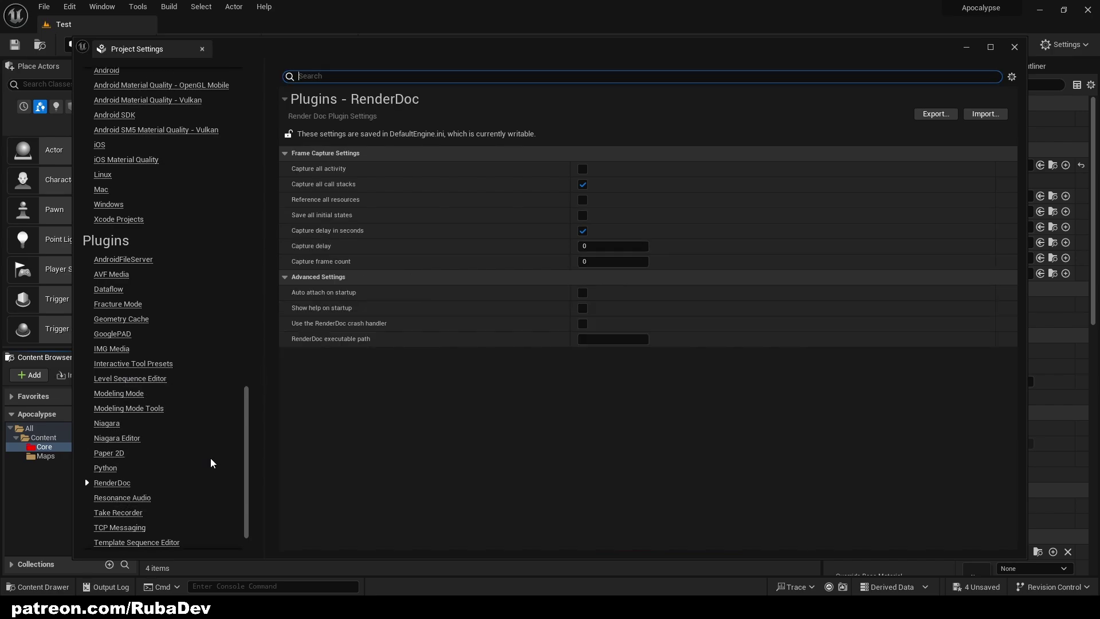
drag(249, 448, 245, 220)
Set Dynamic Global Illumination Method and Reflection Method to None, keeping Virtual Shadow Maps
click(109, 443)
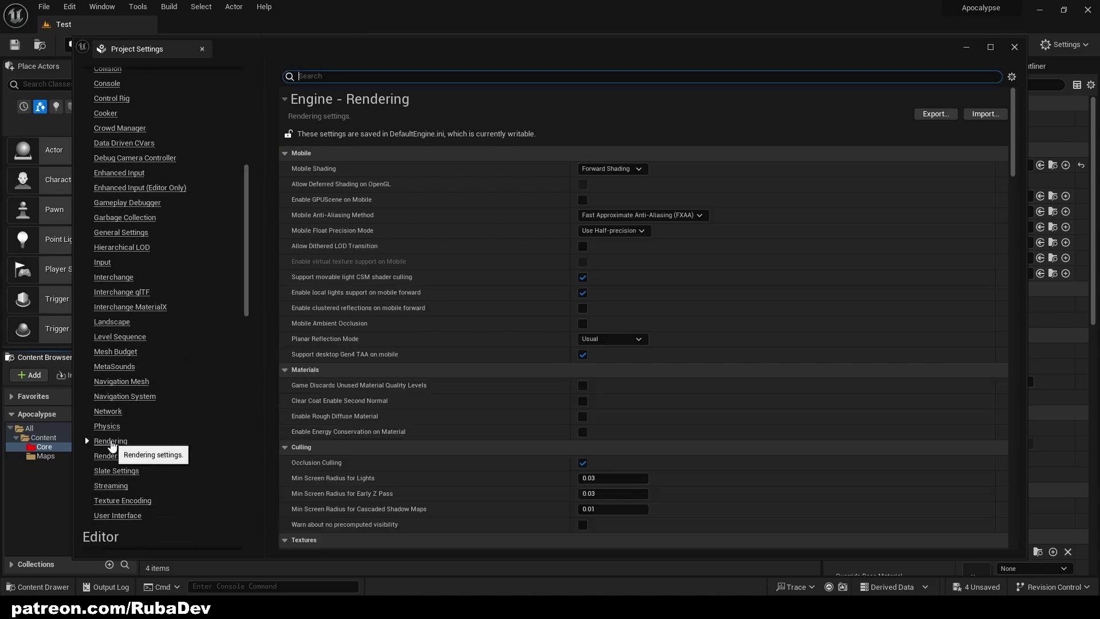
scroll(572, 308, down, 2)
scroll(573, 308, down, 10)
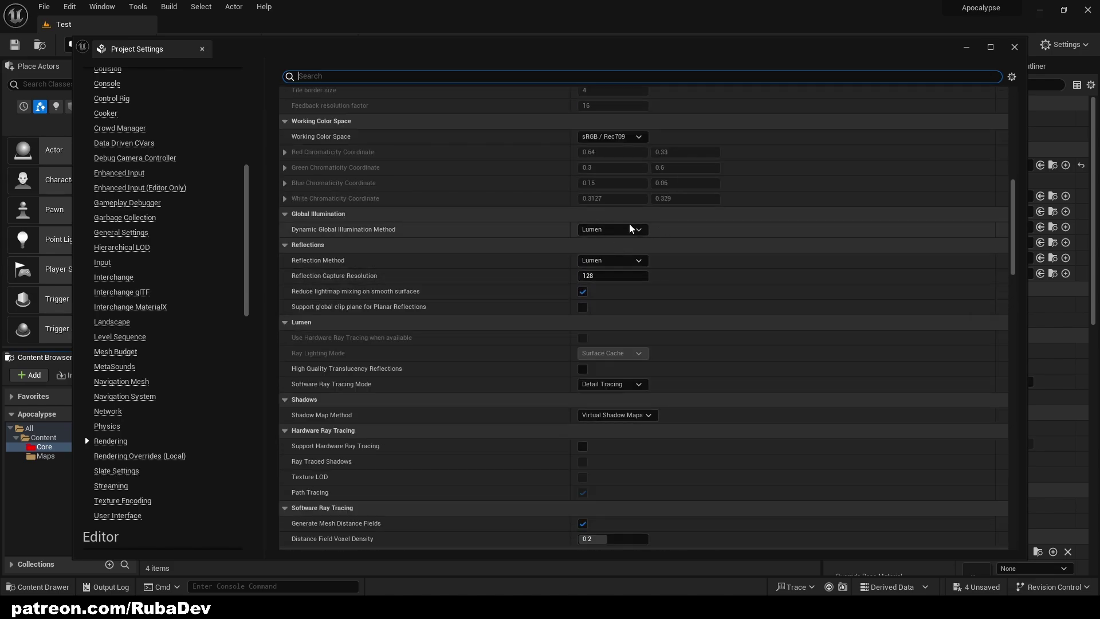
click(601, 230)
click(593, 237)
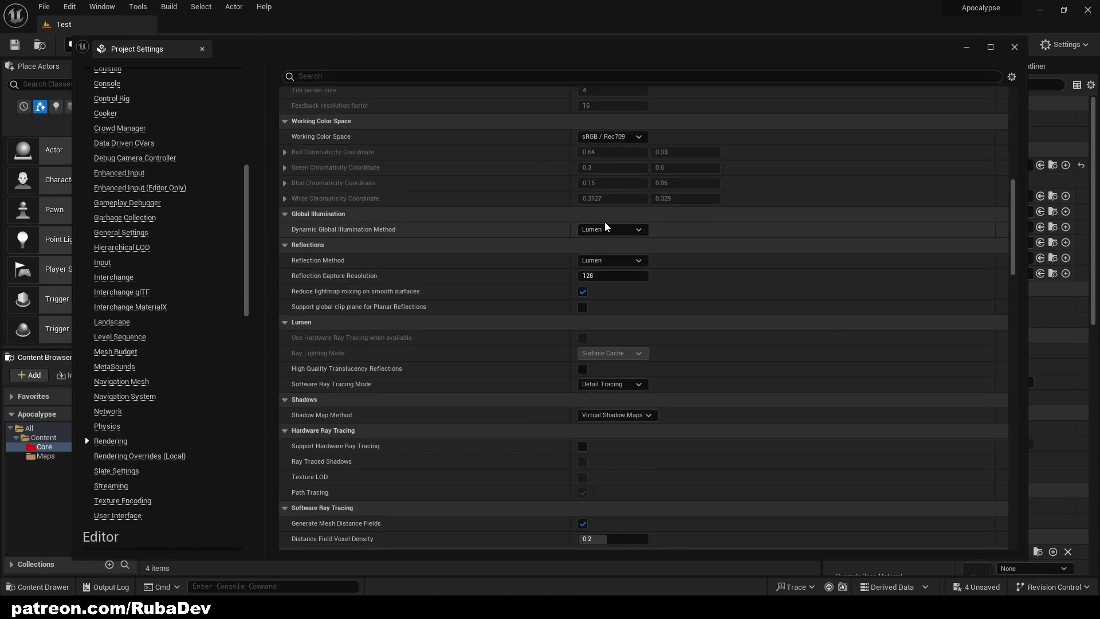
click(620, 231)
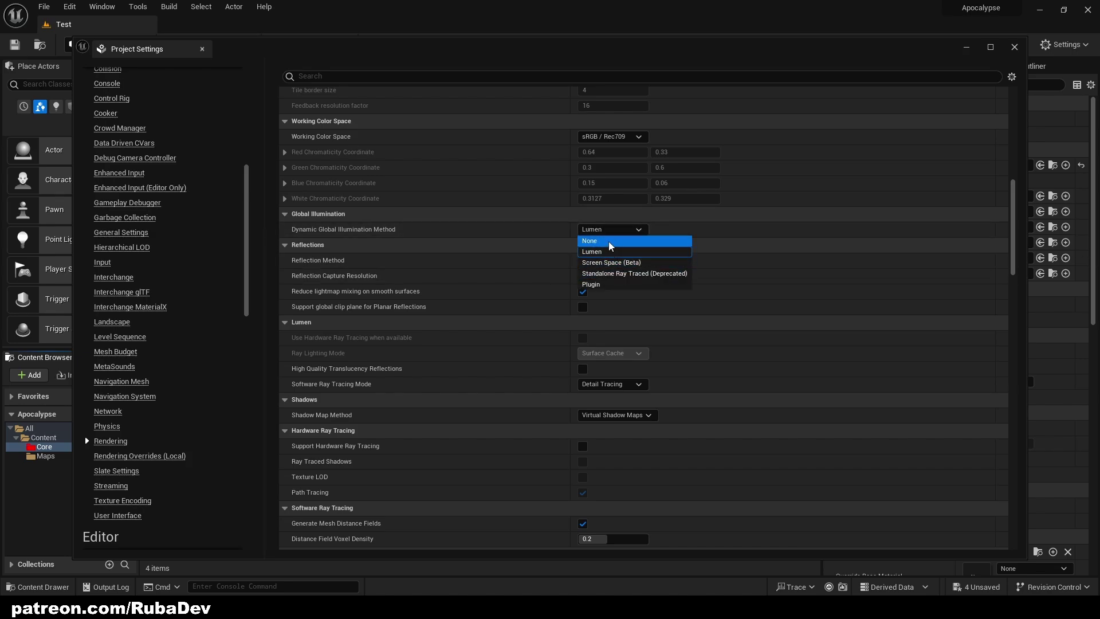
click(596, 241)
click(609, 260)
click(615, 273)
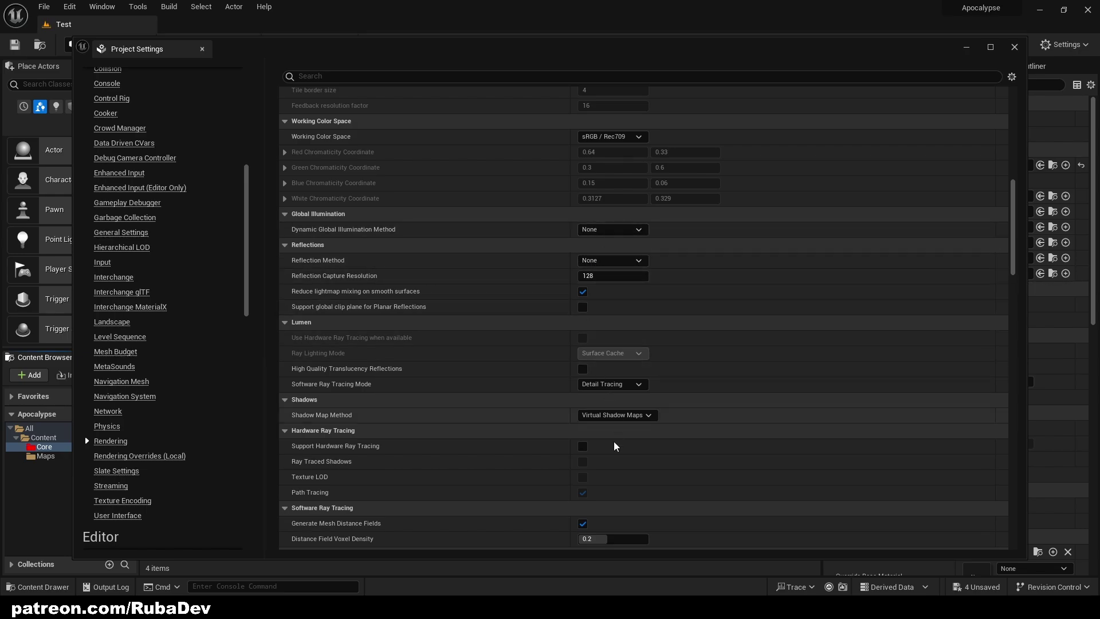
click(614, 415)
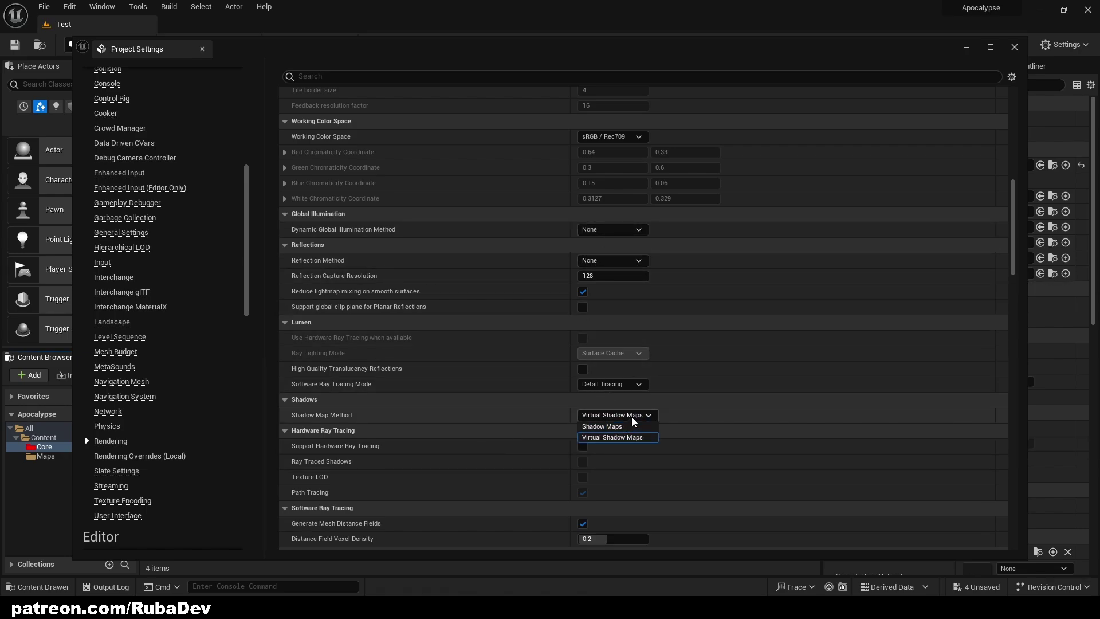
click(633, 421)
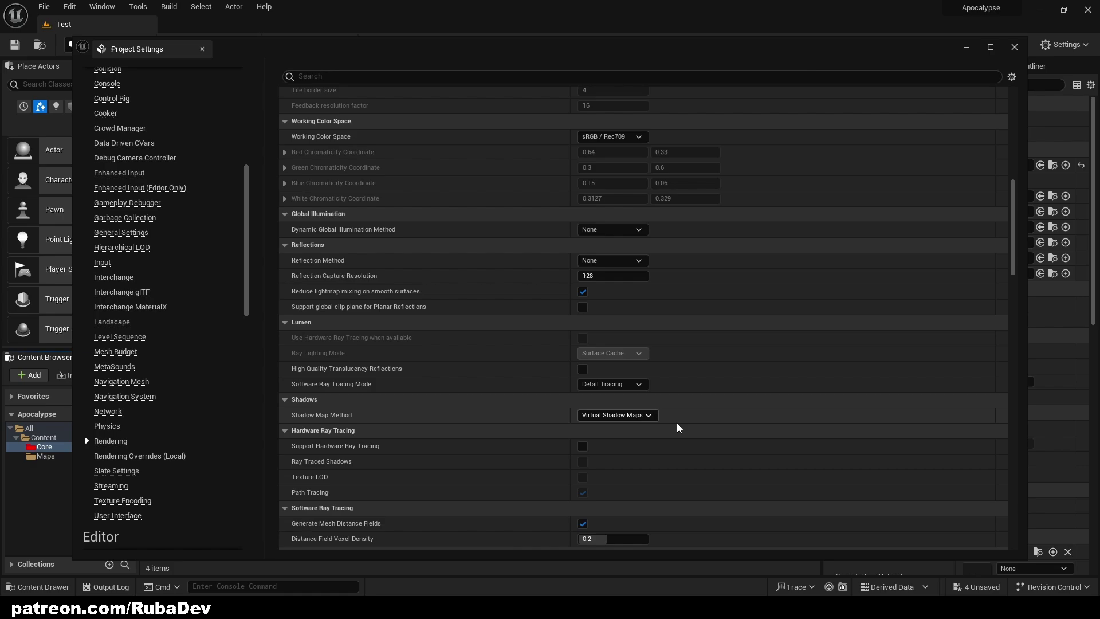
Close Project Settings and select the blueprints in the Core folder
click(1015, 47)
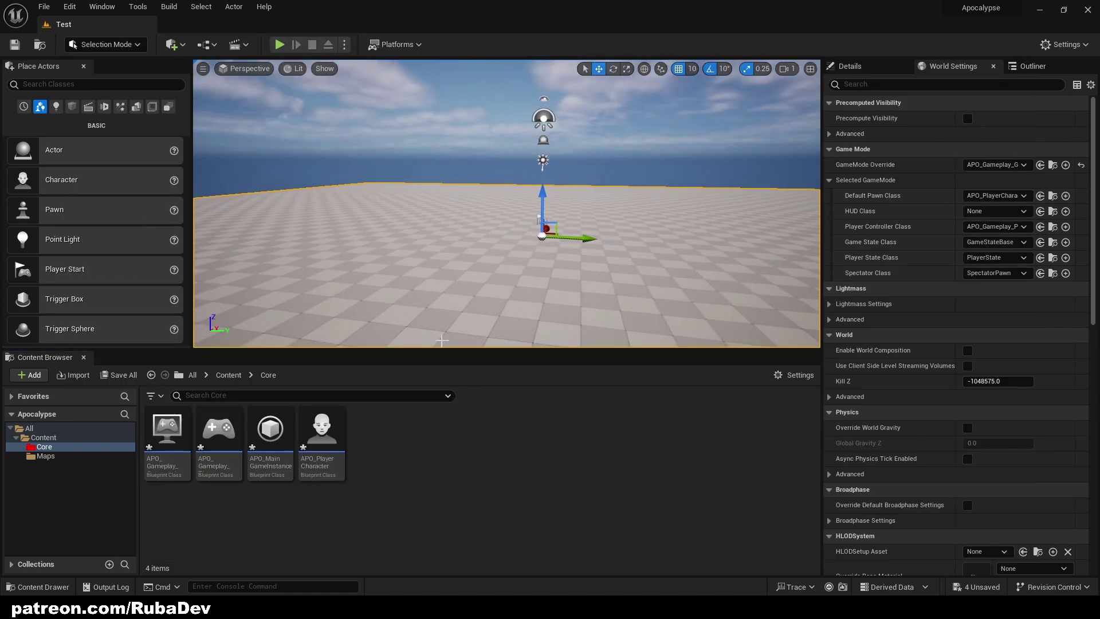
right_drag(424, 257, 446, 258)
click(167, 435)
click(270, 435)
click(322, 435)
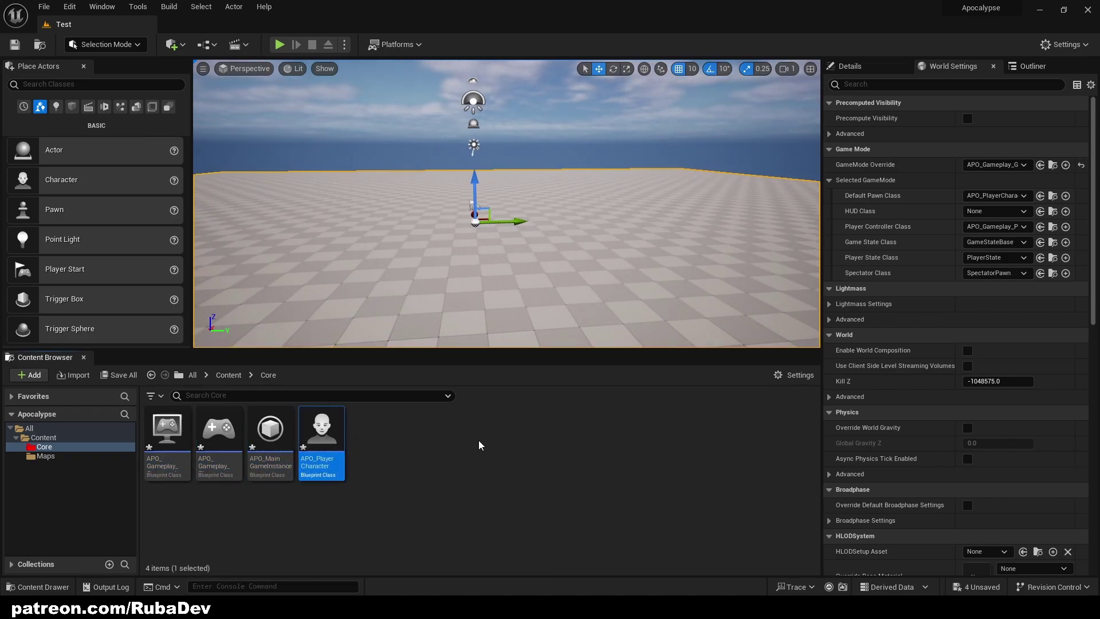
right_click(375, 432)
click(358, 491)
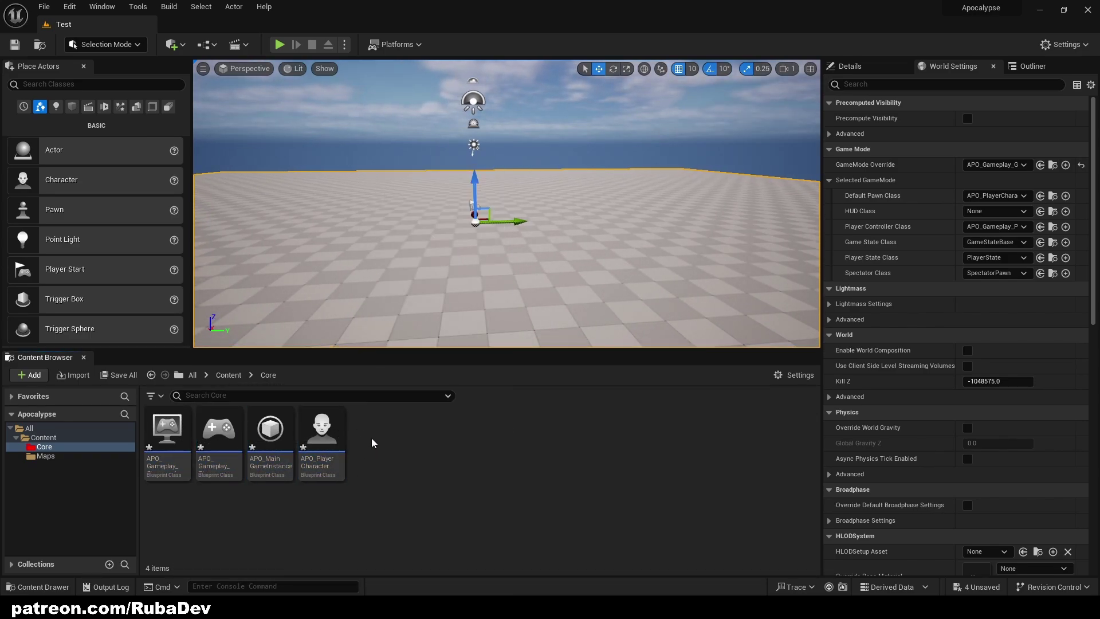
right_click(371, 437)
key(Escape)
Create a new folder named UI inside the Content folder
click(214, 375)
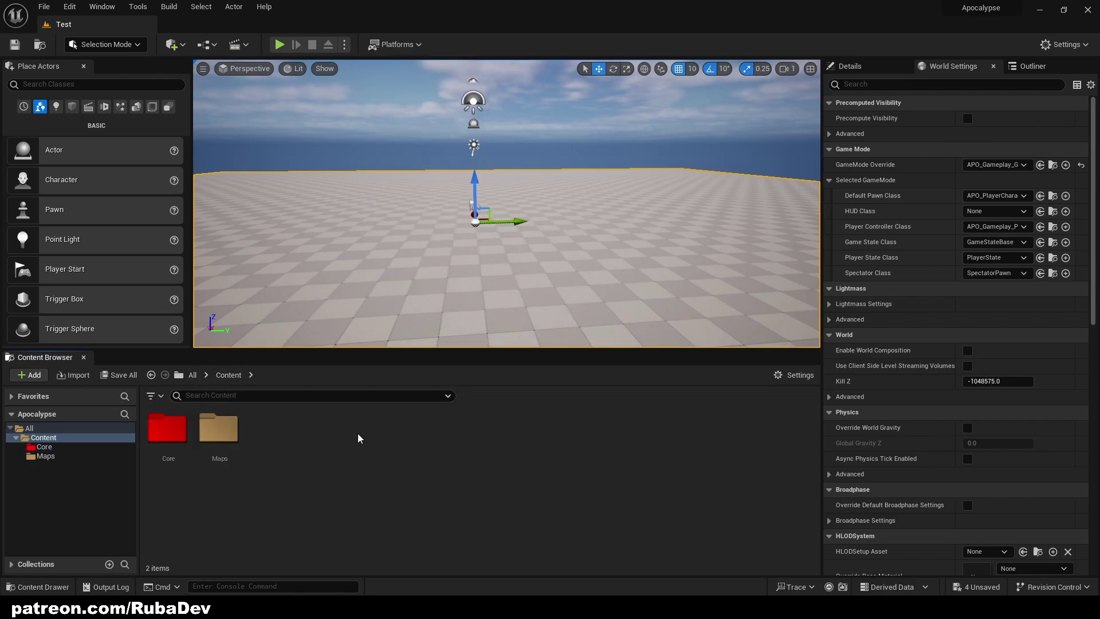
right_click(274, 434)
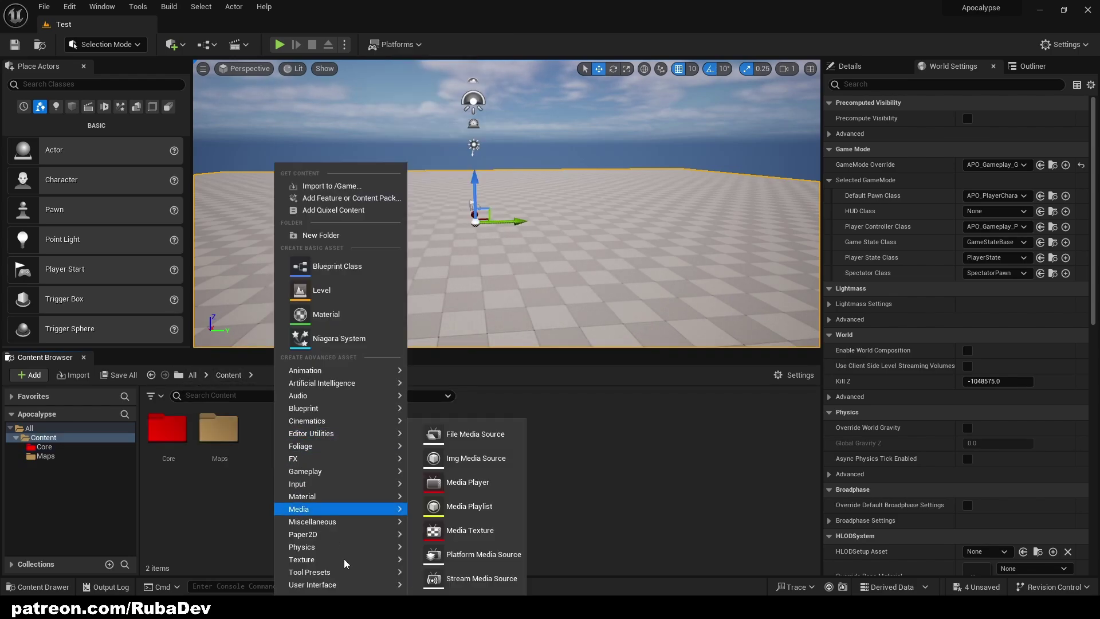
click(323, 235)
text(UI)
key(Return)
In the UI folder, create a new Widget Blueprint based on User Widget
double_click(270, 433)
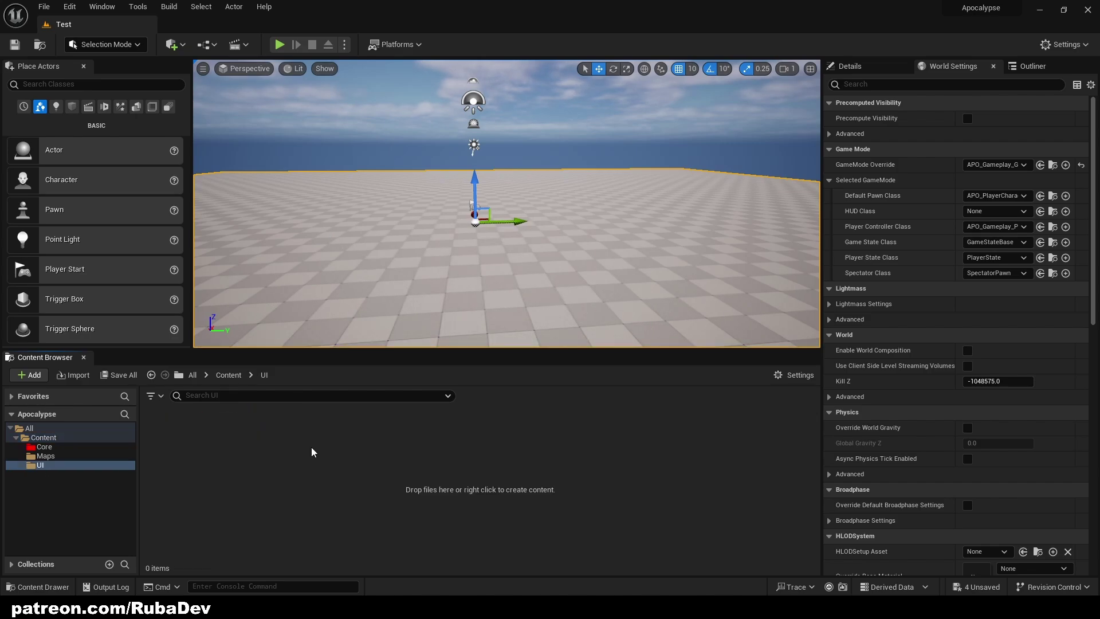
right_click(312, 446)
mouse_move(345, 440)
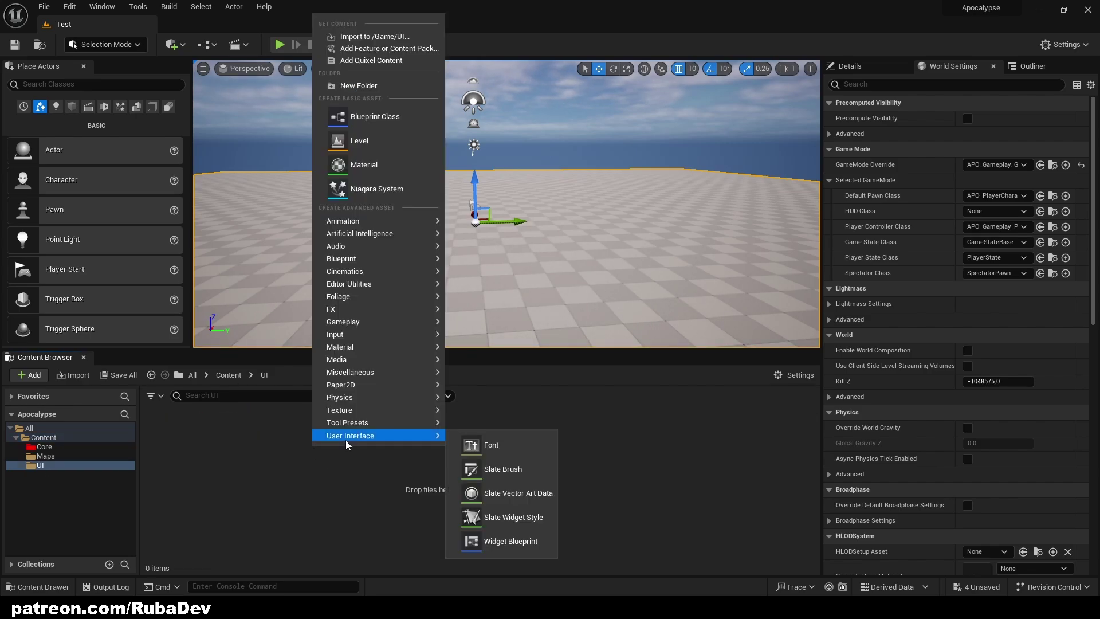
click(510, 541)
click(714, 165)
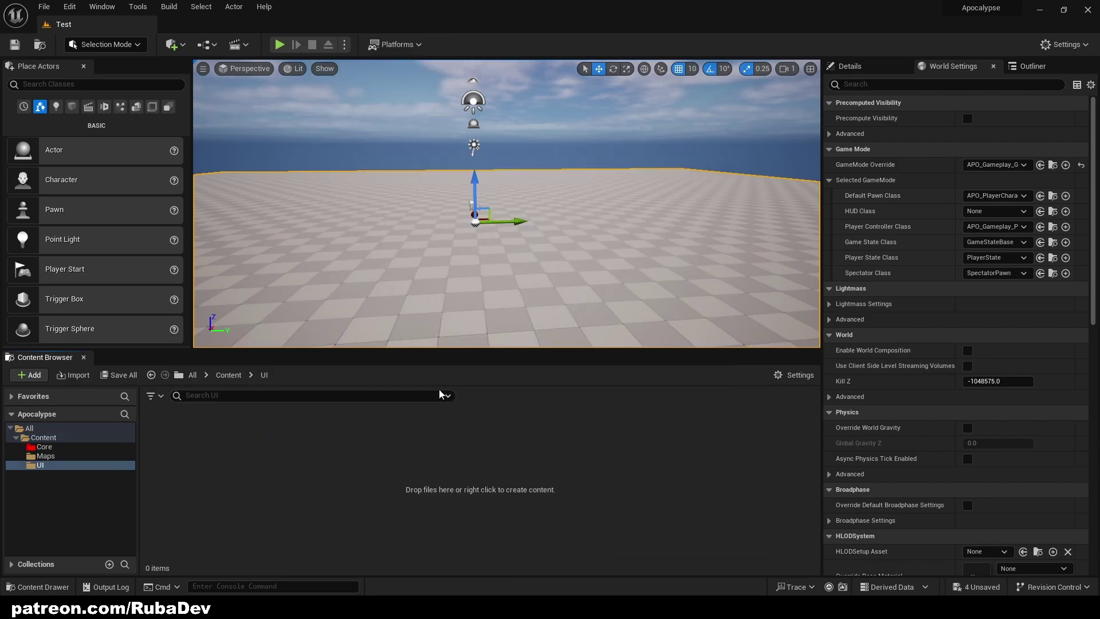
right_click(352, 432)
mouse_move(398, 583)
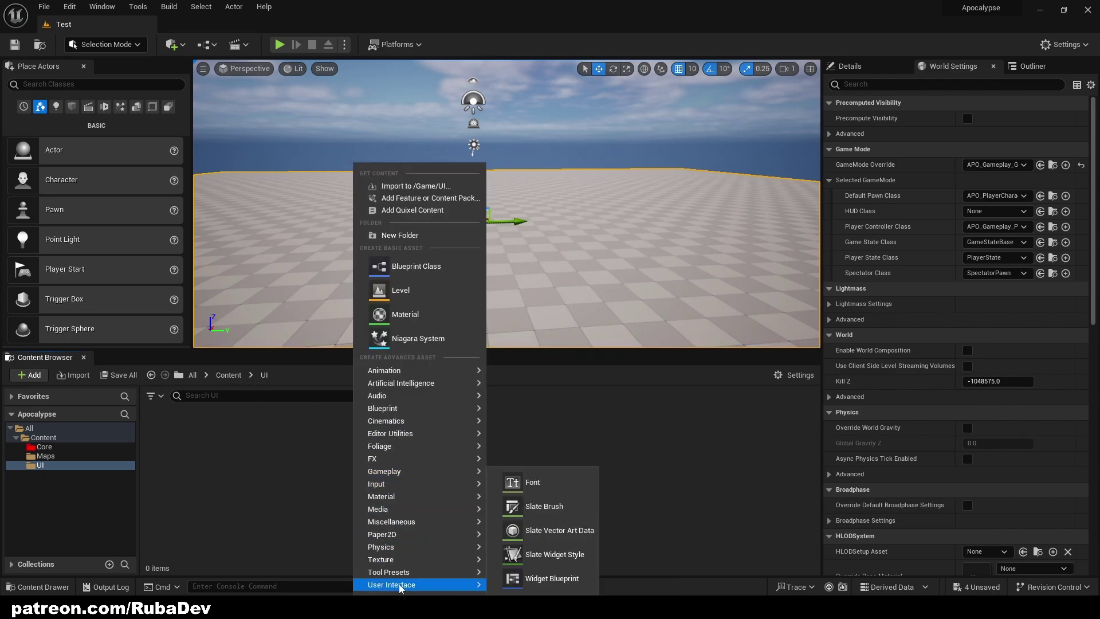
click(524, 580)
click(441, 201)
Name the new widget blueprint WB_MasterUI
text(M)
key(BackSpace)
text(WB_MasterUI)
key(Return)
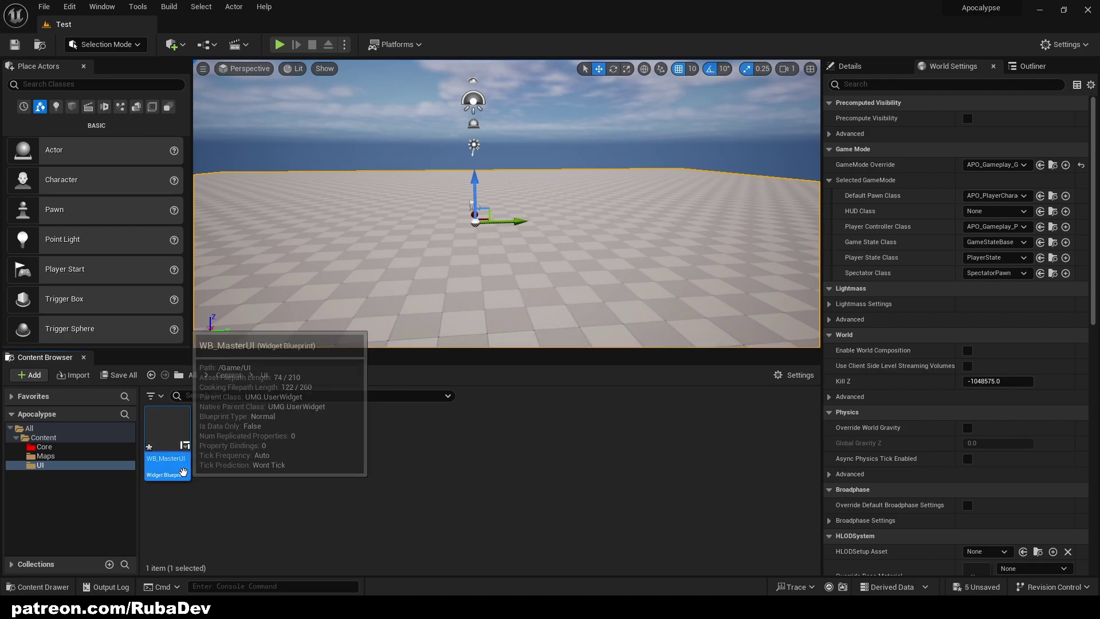
Open WB_MasterUI and place a Canvas Panel with a Text widget on it
double_click(165, 462)
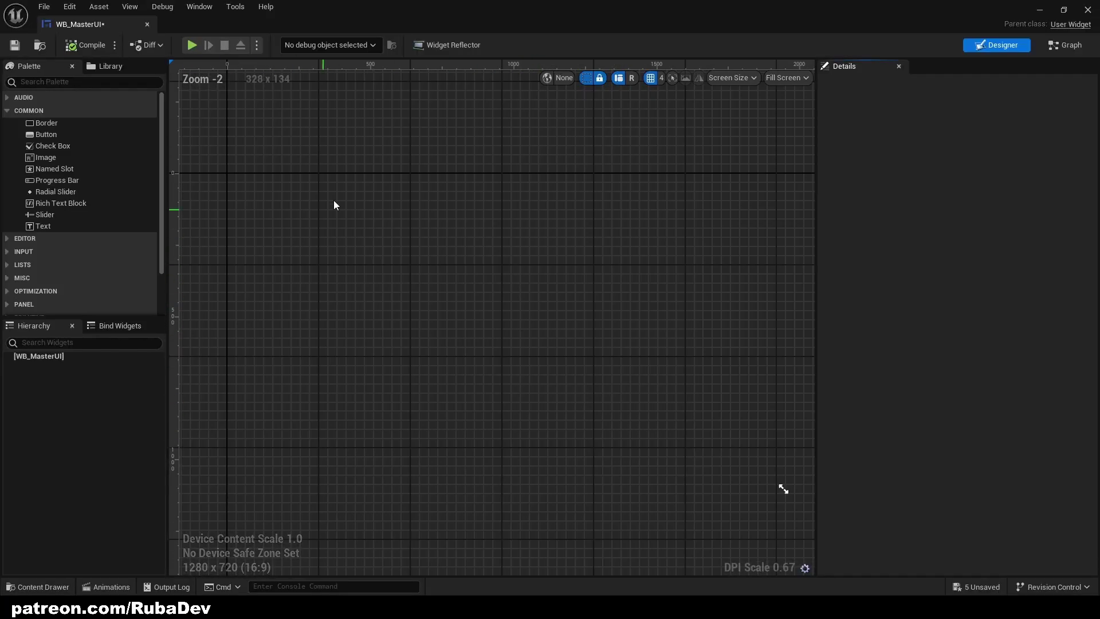
click(70, 77)
text(canvas)
drag(63, 109, 341, 191)
double_click(36, 81)
text(text)
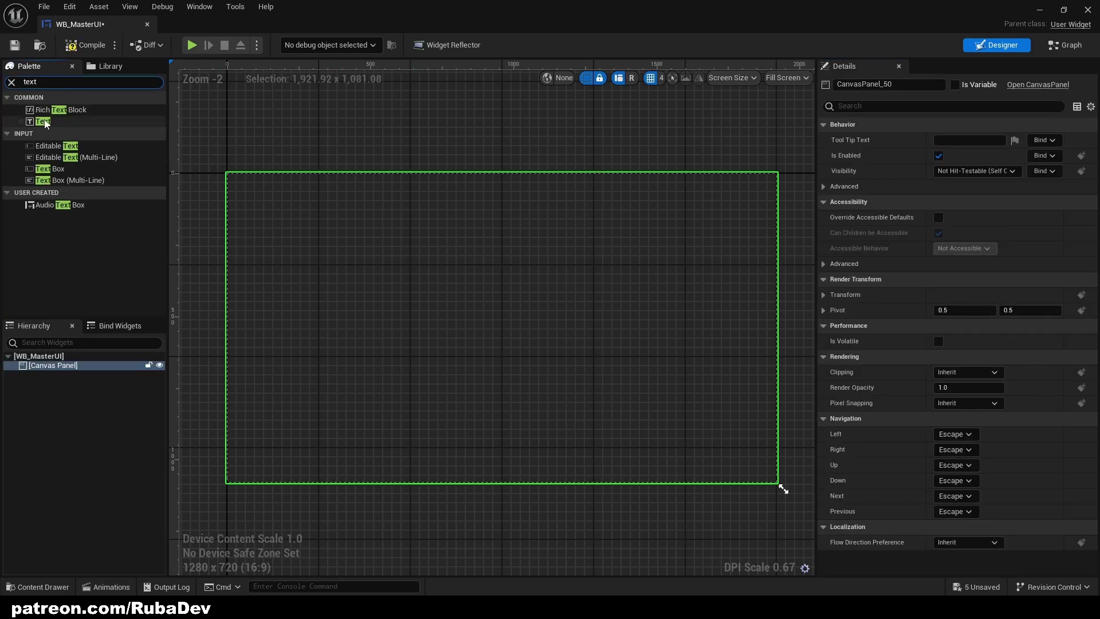
drag(43, 121, 236, 183)
Set the text widget's content to MASTERUI and compile WB_MasterUI
click(986, 280)
text(MASTERUI)
click(302, 125)
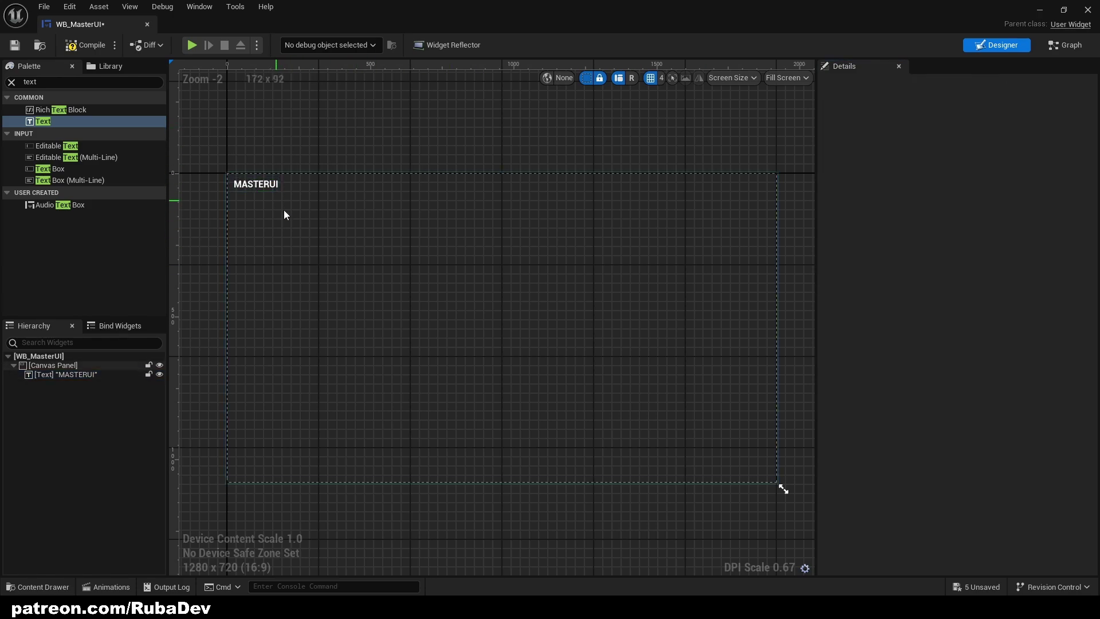
click(76, 47)
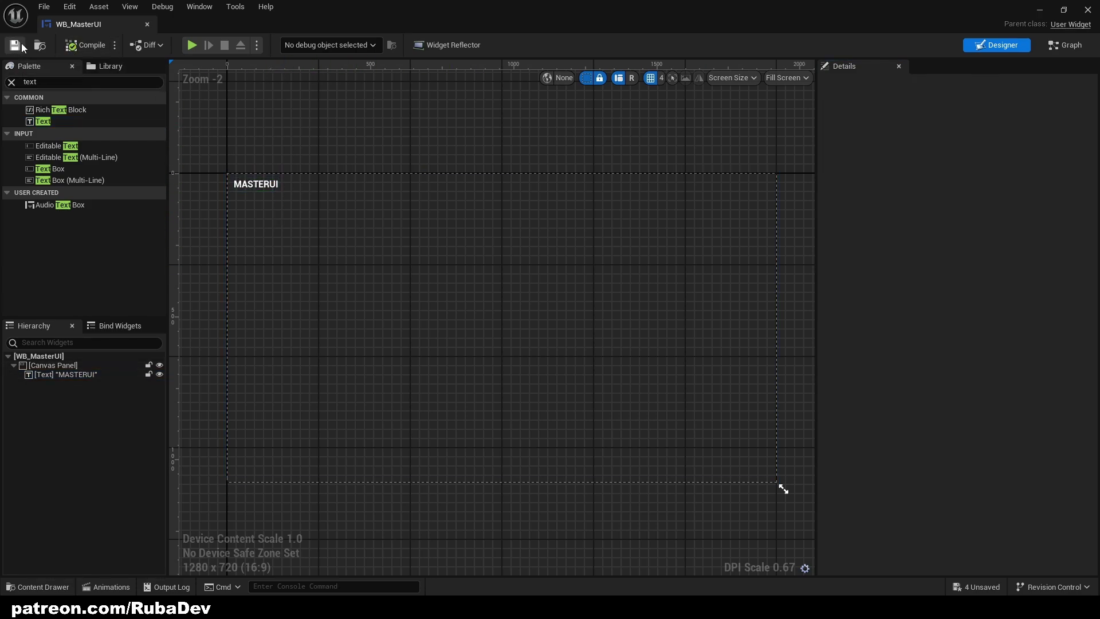
Open the Event Graph of the APO_Gameplay_PlayerController blueprint in the Core folder
drag(108, 28, 208, 29)
click(95, 28)
click(228, 376)
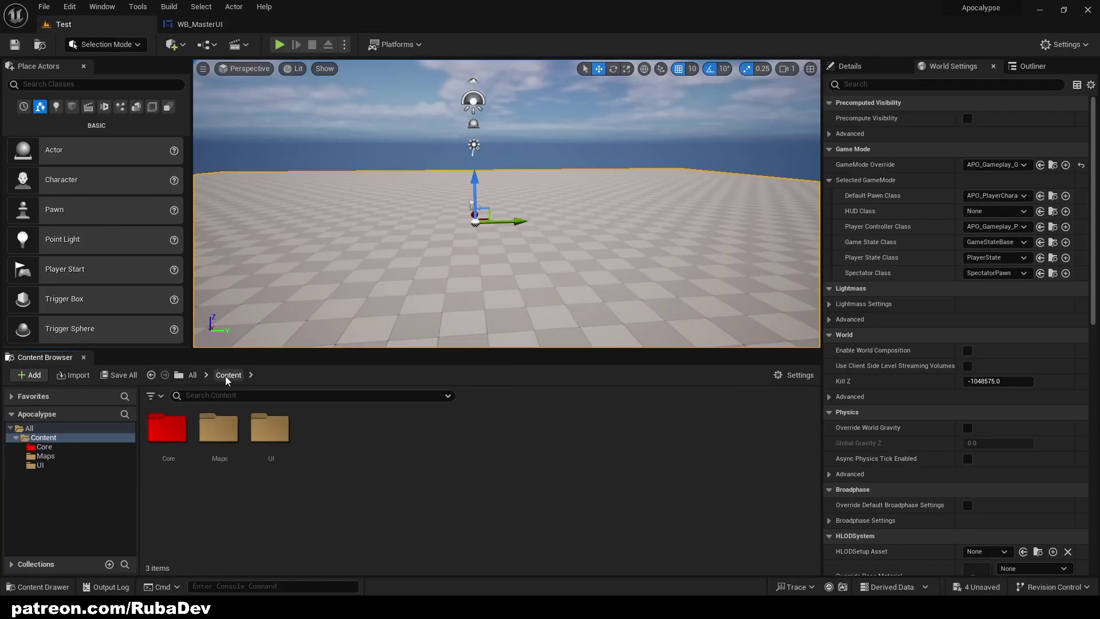
click(188, 435)
double_click(188, 437)
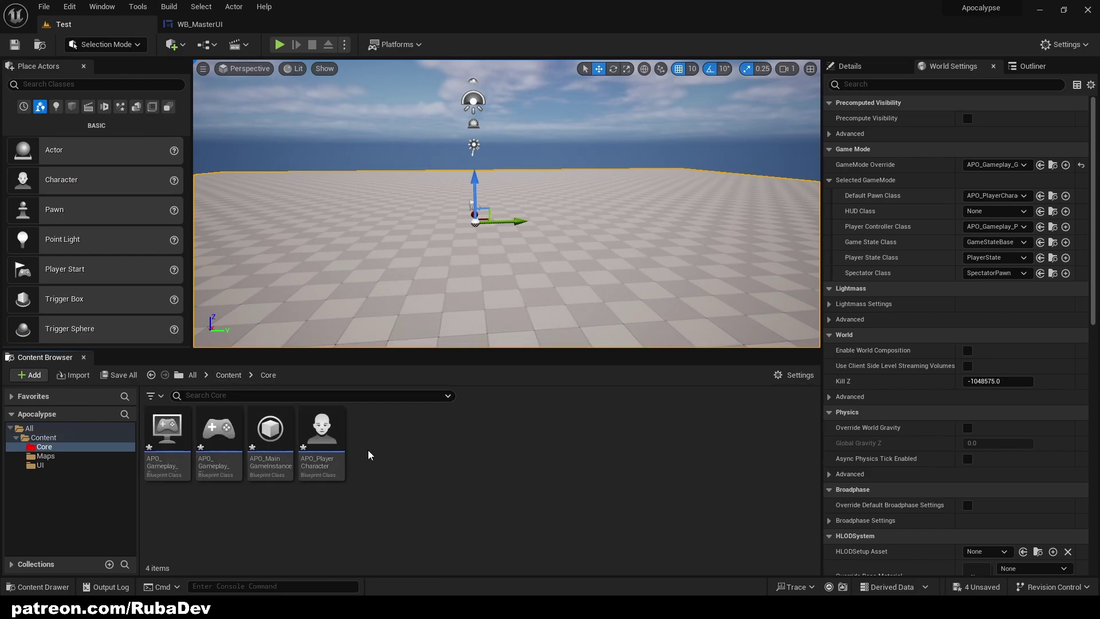
double_click(215, 438)
click(354, 65)
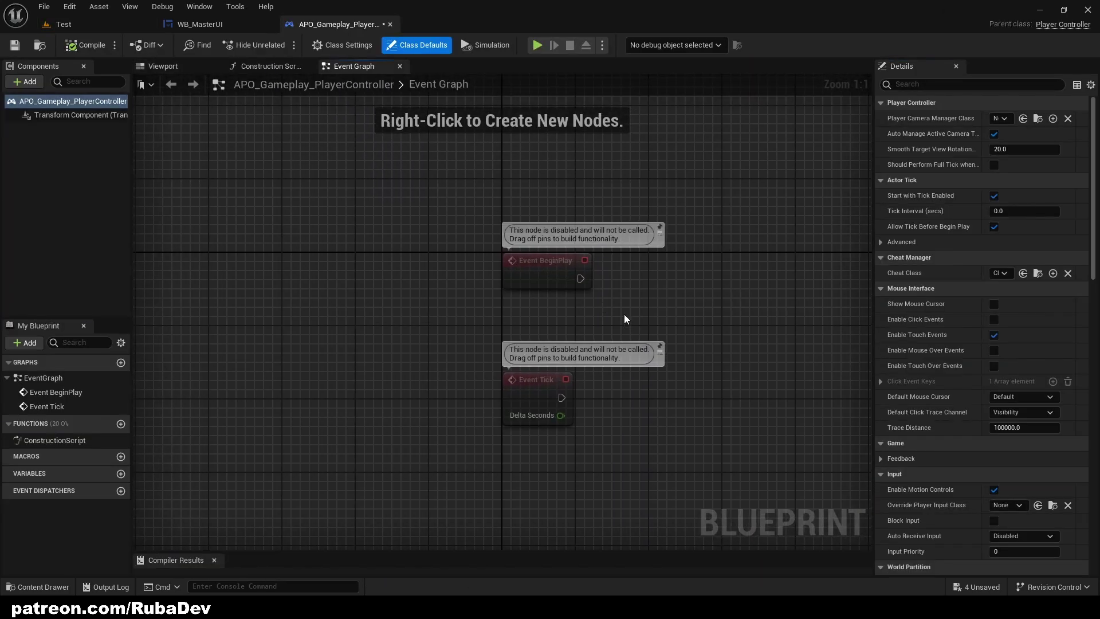
Add a Create Widget node after BeginPlay with class set to WB_MasterUI
drag(364, 244, 467, 245)
text(create widget)
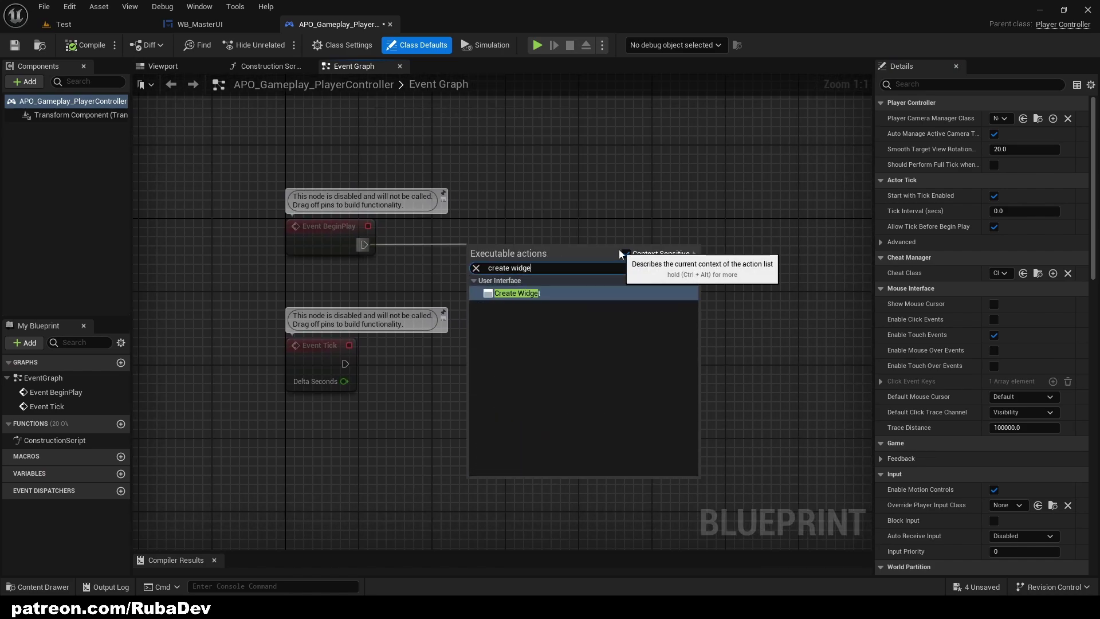
key(Return)
drag(566, 262, 611, 248)
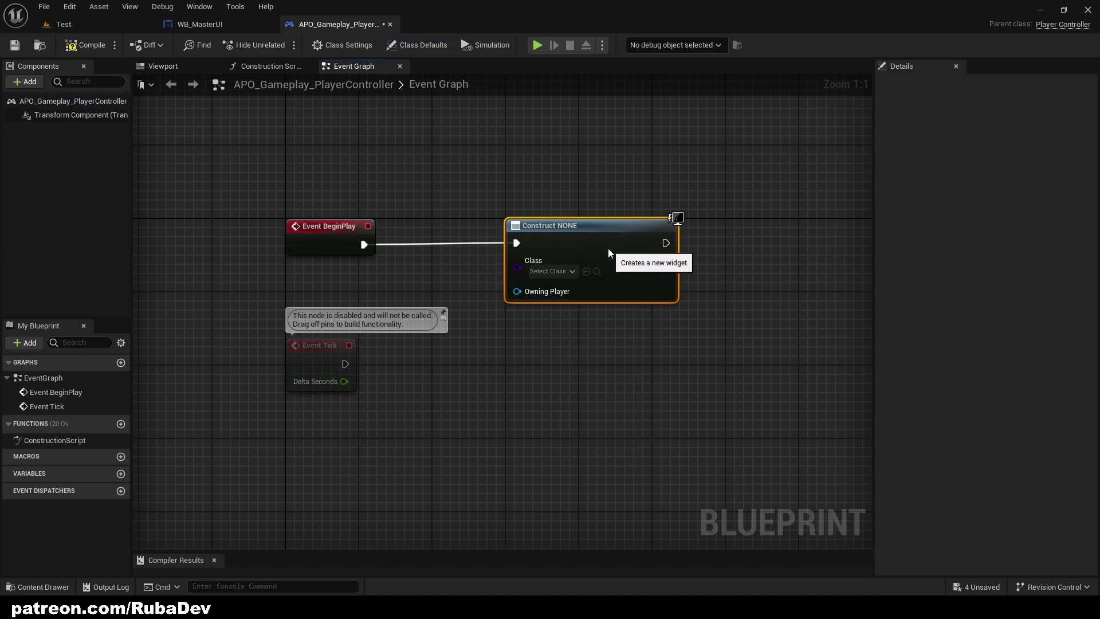
click(566, 271)
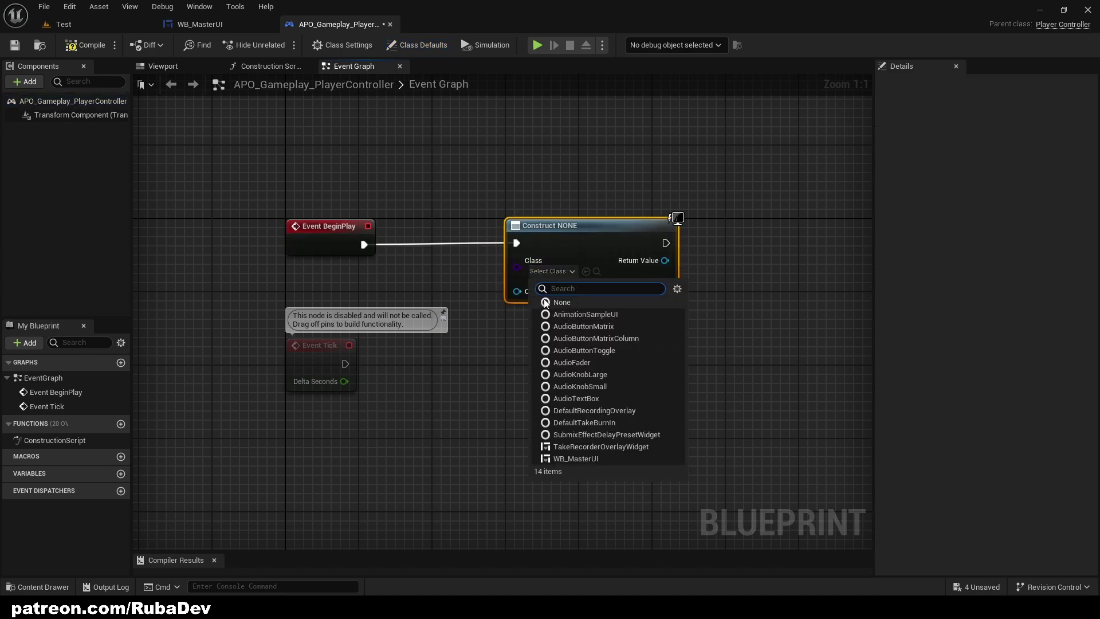
click(593, 459)
Promote the created widget's Return Value to a variable named MasterUI_Ref
drag(668, 260, 711, 263)
click(779, 335)
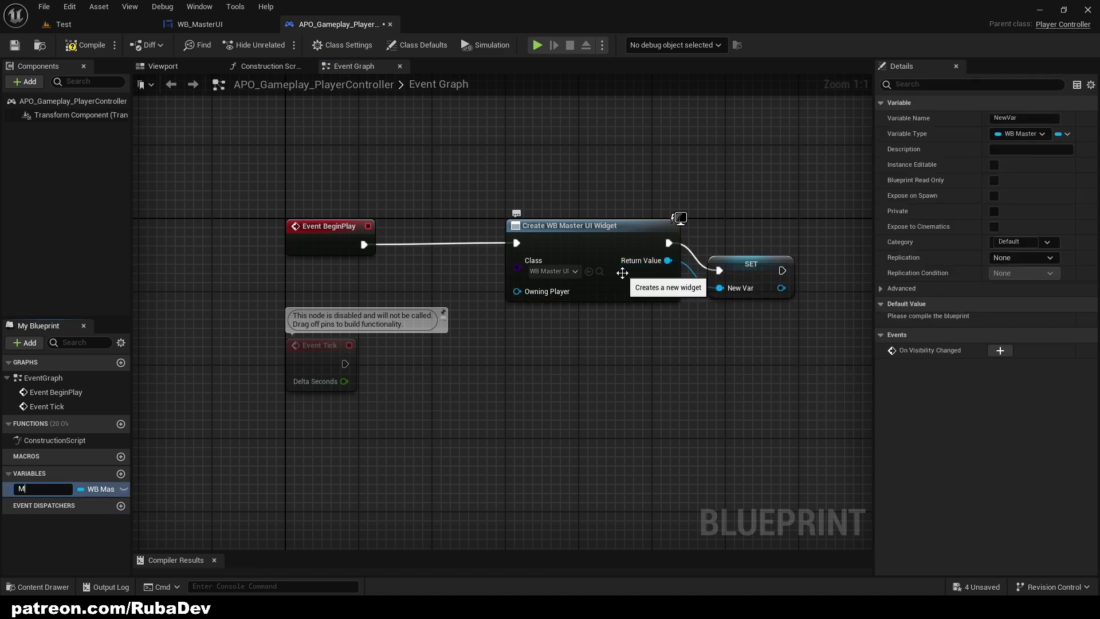
key(Return)
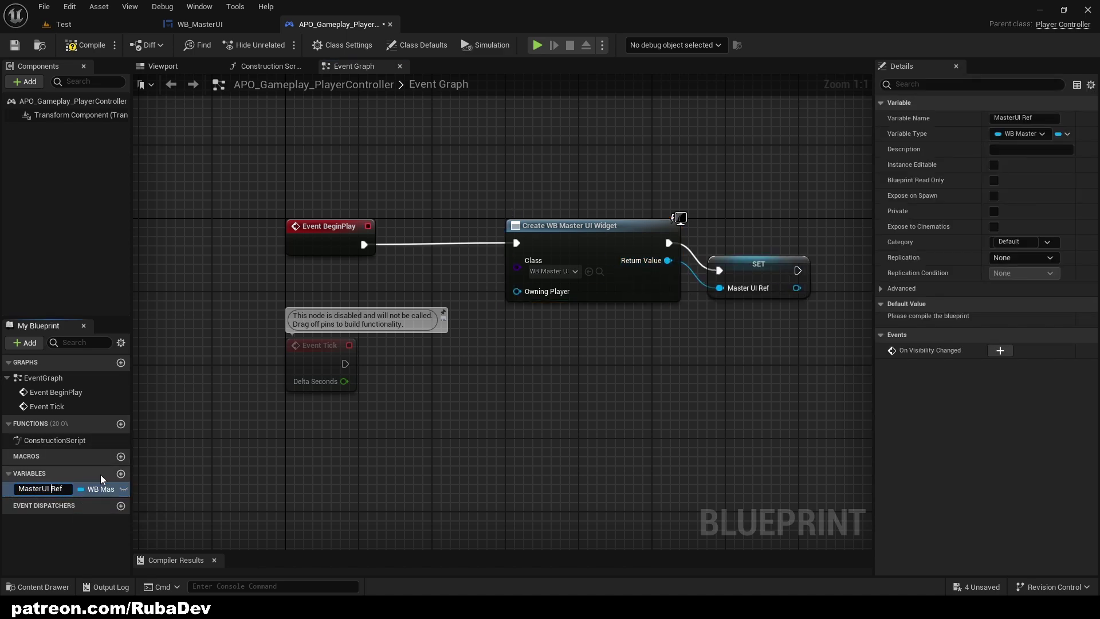
key(BackSpace)
key(BackSpace)
key(BackSpace)
key(BackSpace)
text(_Ref)
key(Return)
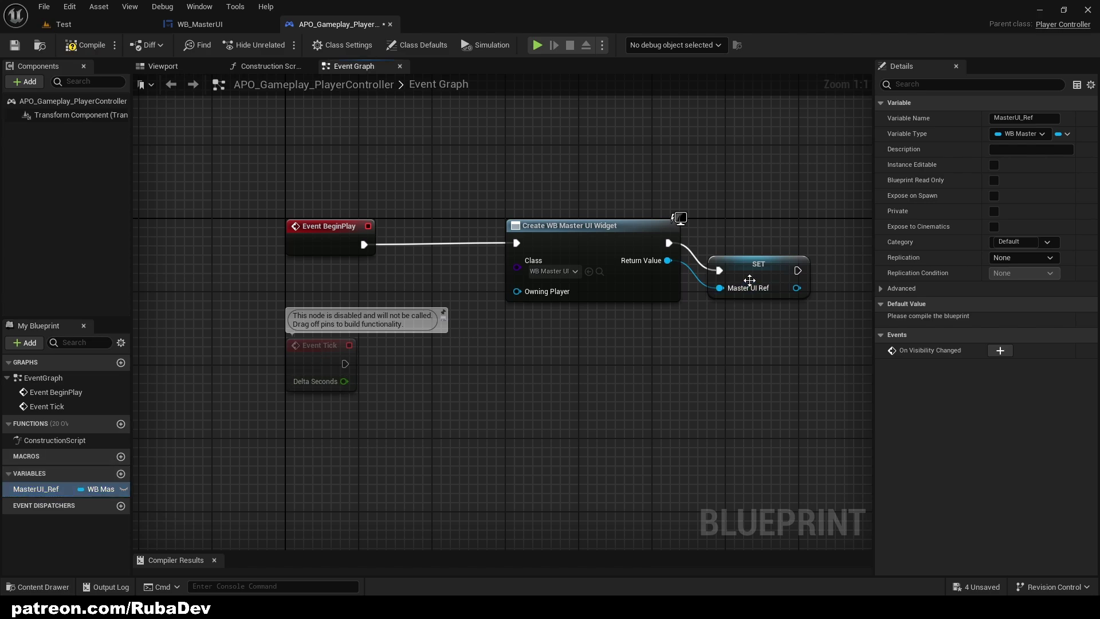
click(747, 259)
right_drag(764, 217, 724, 221)
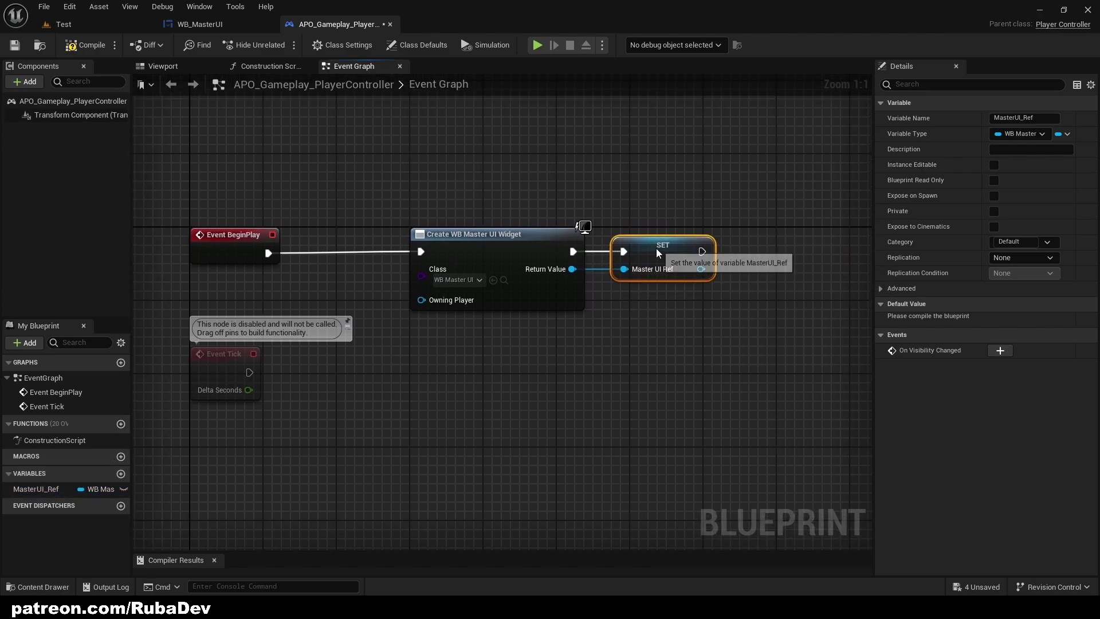
Connect an Add to Viewport node after the SET MasterUI_Ref node
click(62, 25)
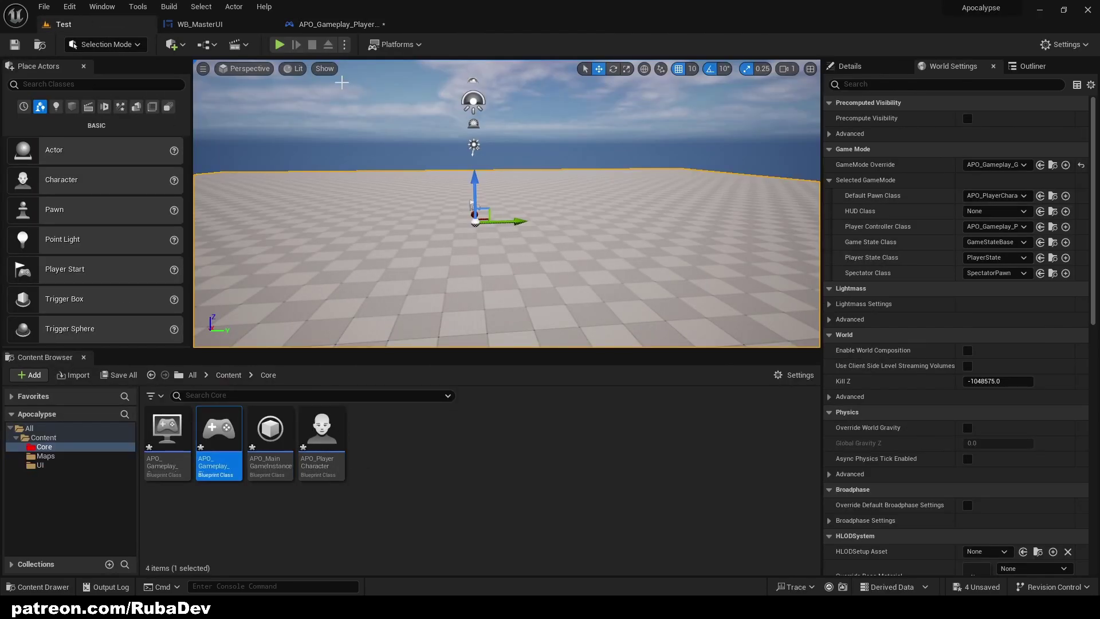
click(338, 24)
right_drag(788, 187, 573, 167)
right_drag(521, 210, 614, 214)
drag(599, 252, 681, 246)
text(add to view)
key(Return)
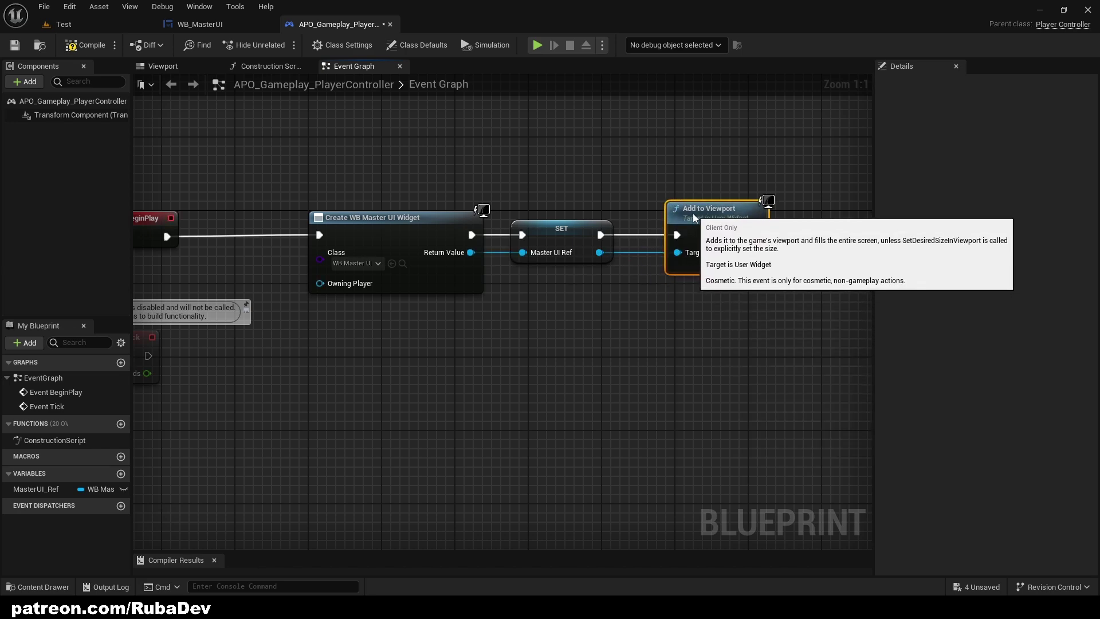
right_drag(549, 170, 648, 172)
Compile the player controller and play-test to confirm the MASTERUI label appears
click(601, 230)
drag(601, 229, 574, 229)
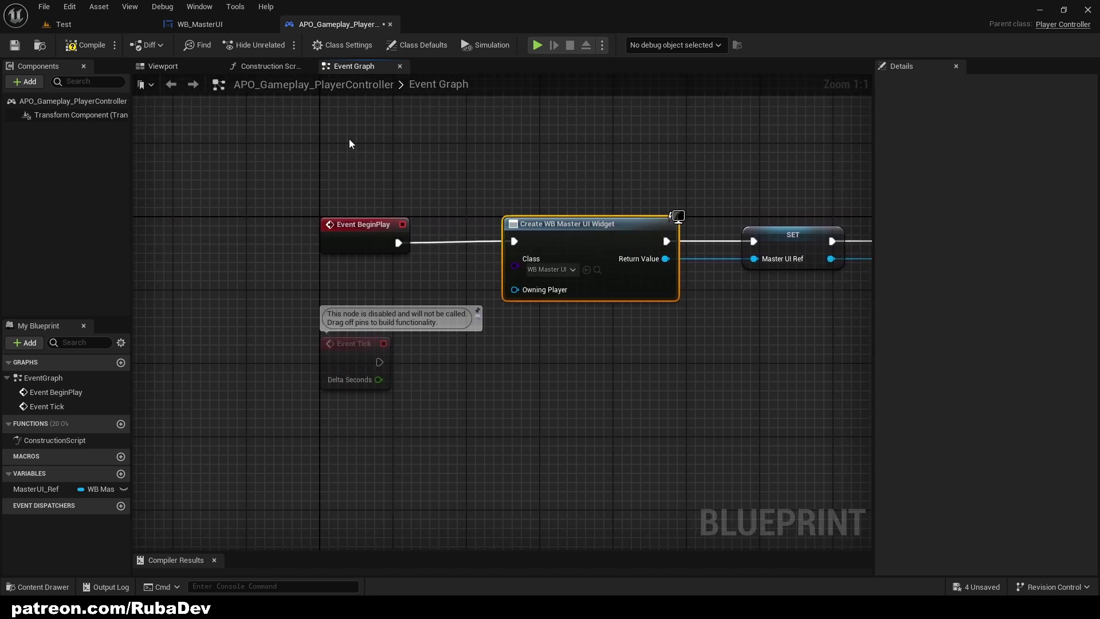
click(86, 45)
click(537, 45)
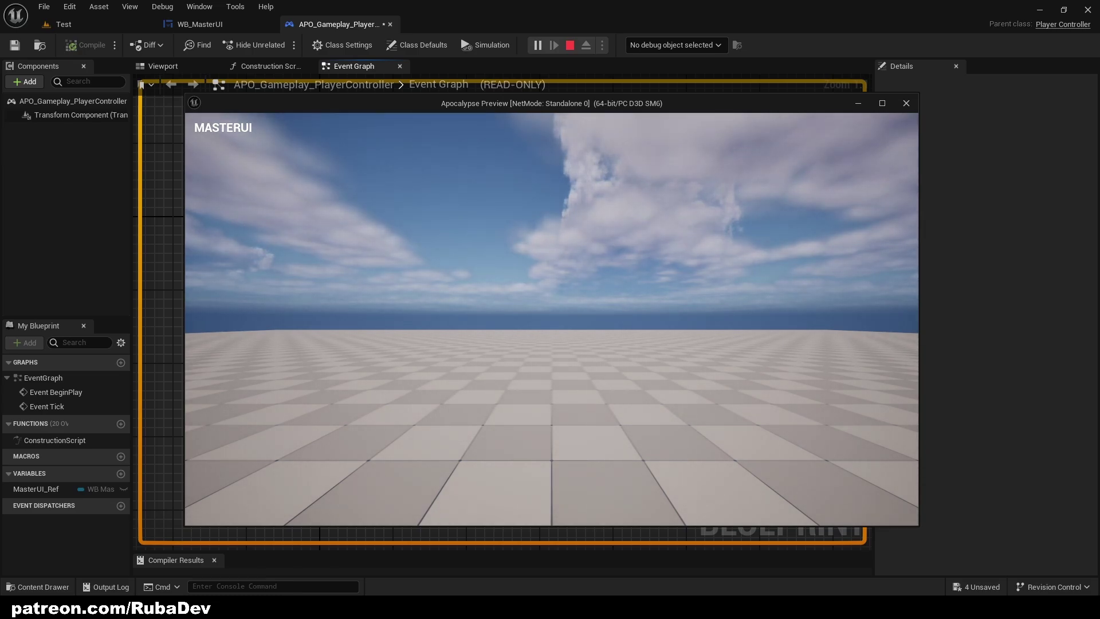
key(Escape)
Switch back to the Test level editor and deselect the Core folder asset
scroll(560, 187, down, 2)
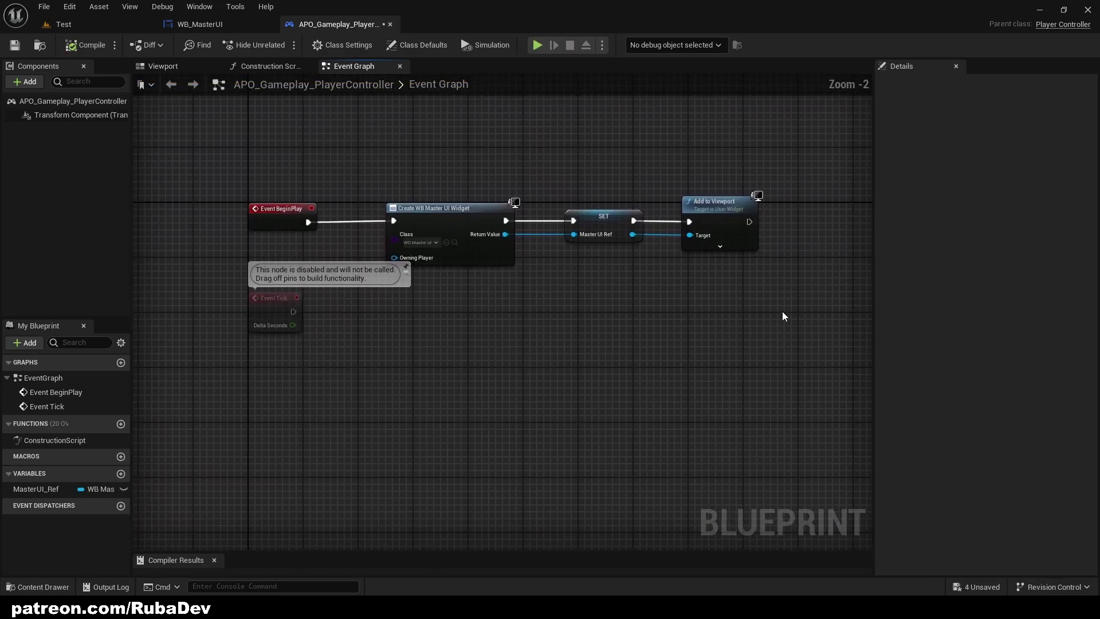
click(201, 24)
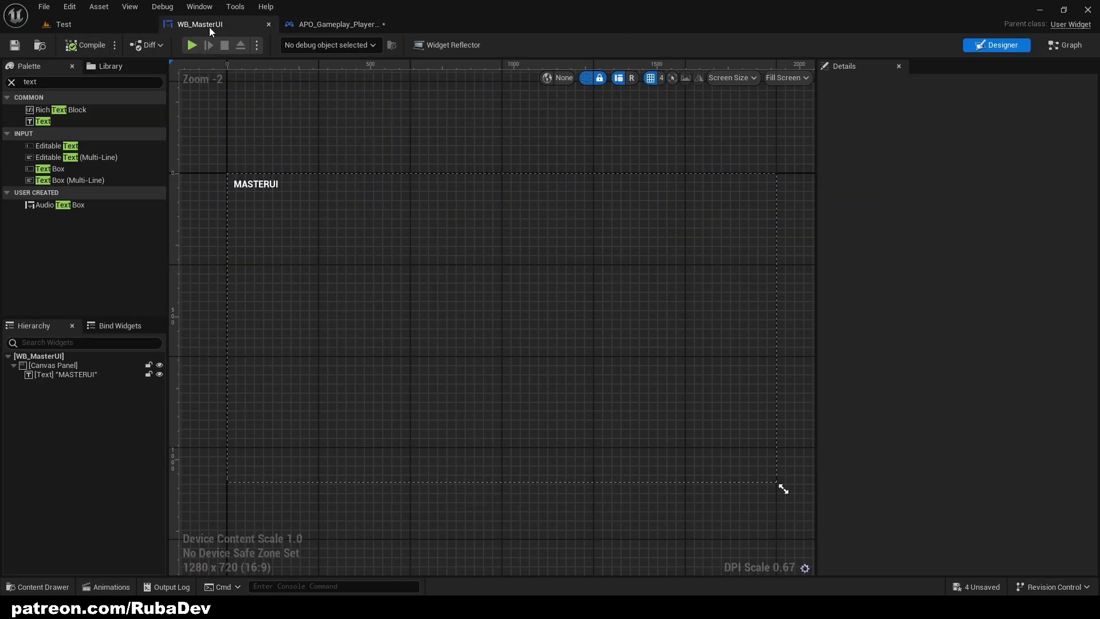
click(104, 26)
right_drag(382, 218, 351, 220)
click(223, 375)
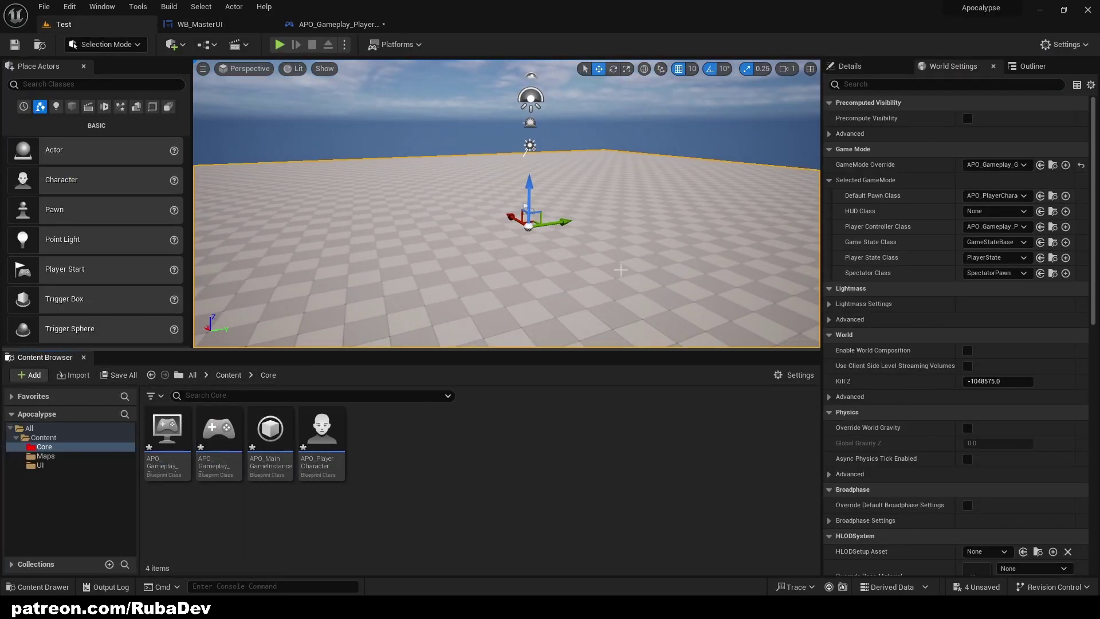
Navigate up to the Content folder and turn the level view to look upward
click(229, 374)
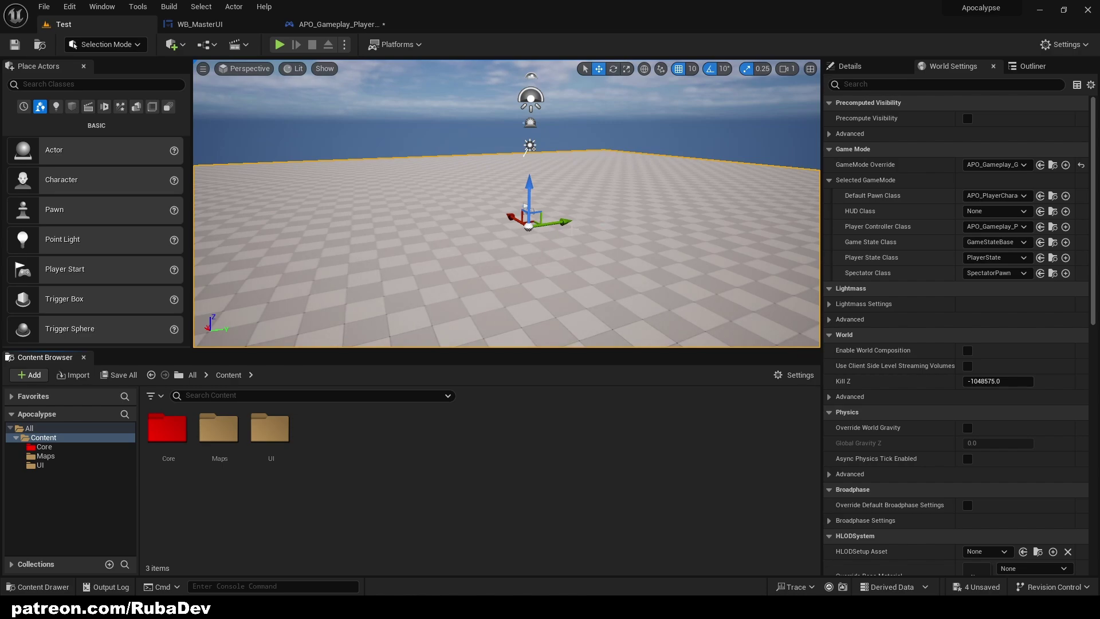
right_drag(507, 204, 564, 175)
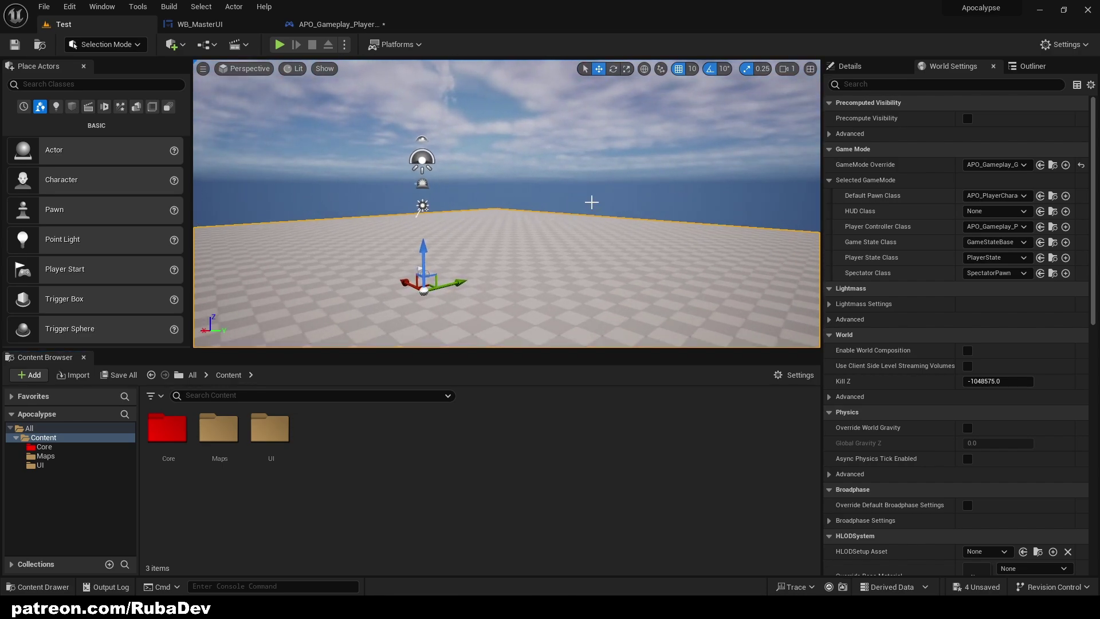